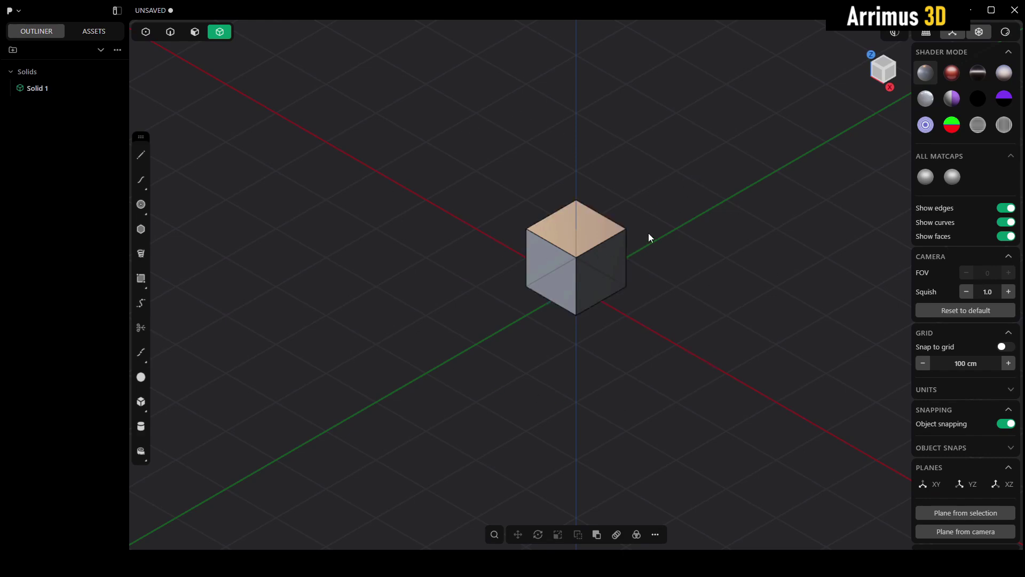
Switch the viewport to the perspective camera and delete the default cube from the scene
left_click(926, 31)
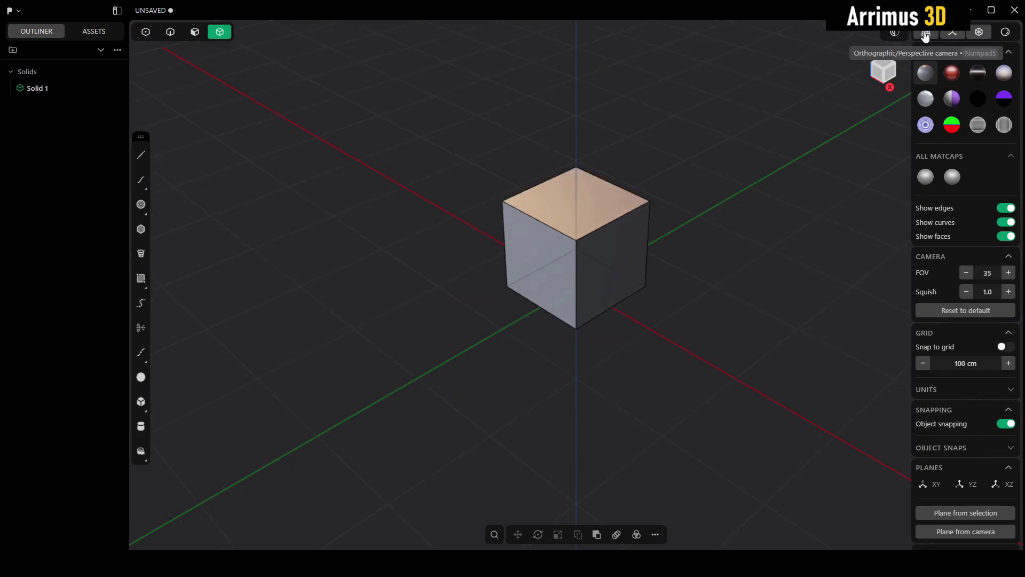
left_click_drag(798, 229, 671, 300, "alt")
key("4")
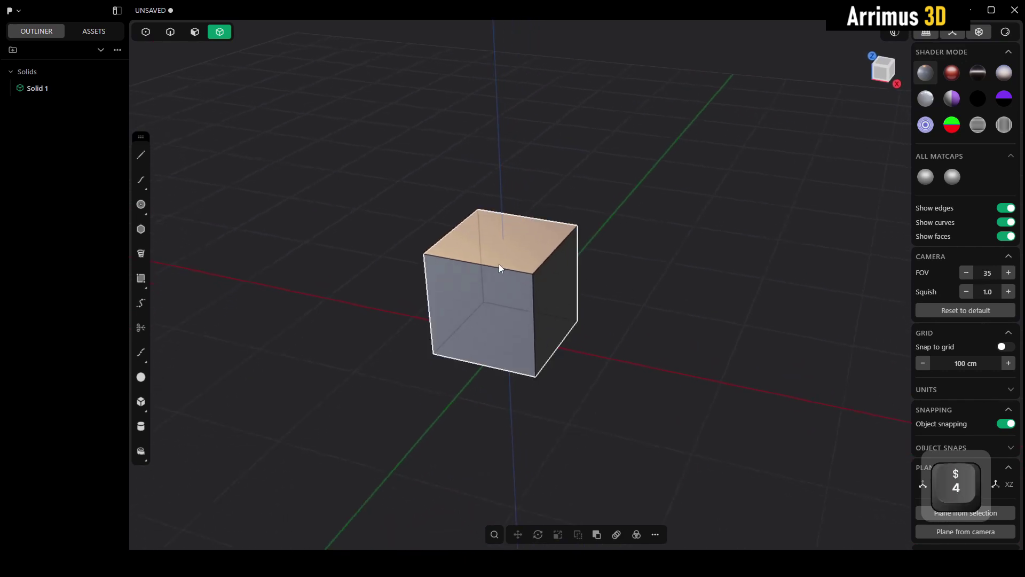
left_click(538, 267)
key("x")
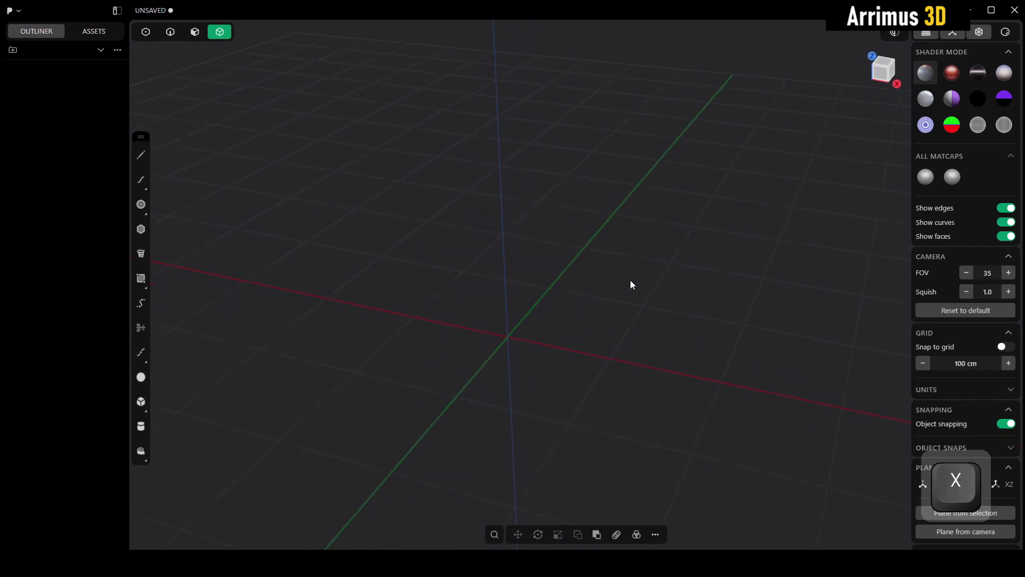
Draw a large center circle on the XY ground plane, centred on the origin
left_click_drag(630, 279, 481, 326, "alt")
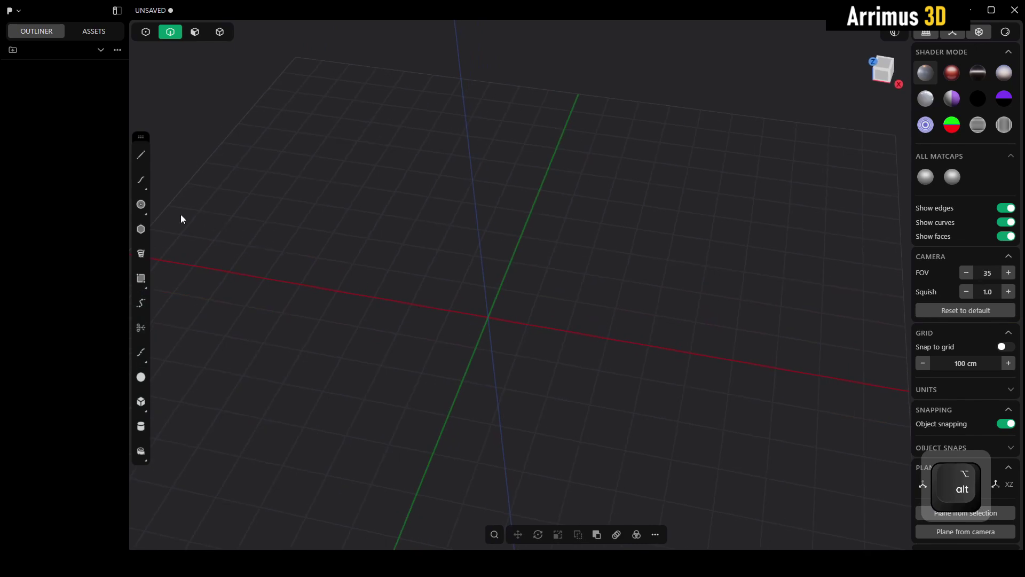
left_click(142, 205)
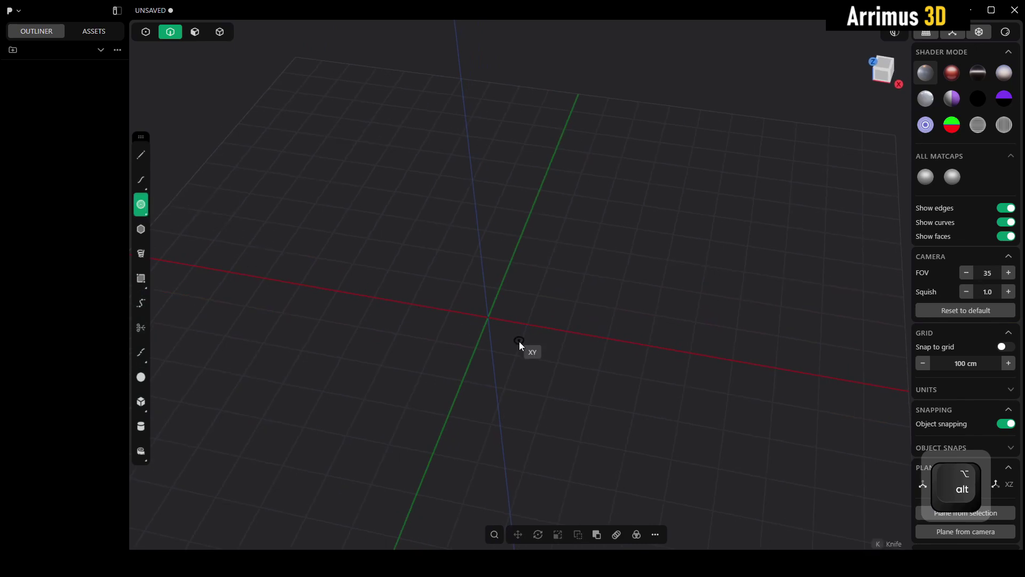
left_click(490, 320)
left_click(571, 209)
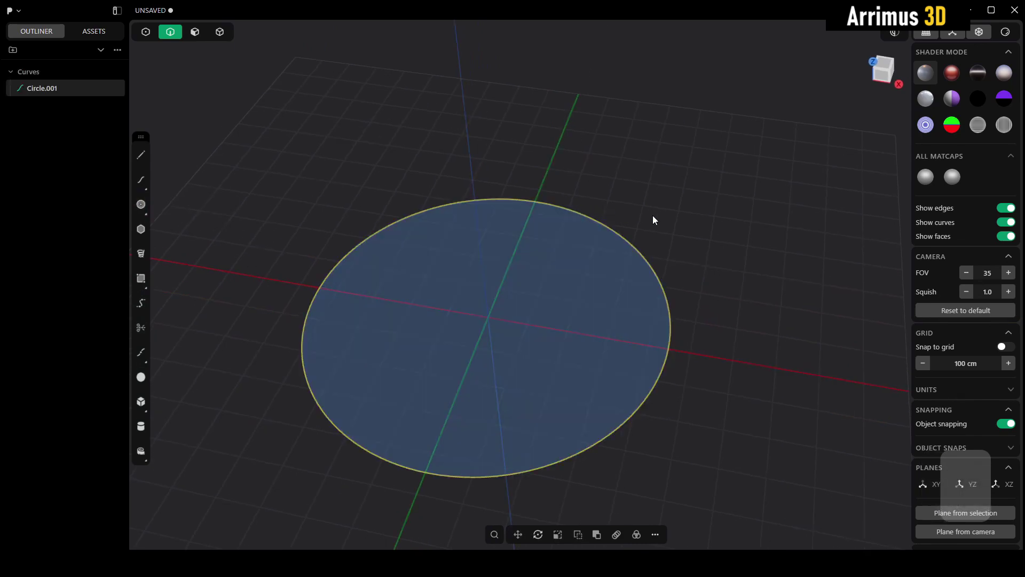
In the front view, draw a smaller vertical center circle snapped to the large circle's edge on the positive X side
left_click_drag(749, 311, 785, 283, "alt")
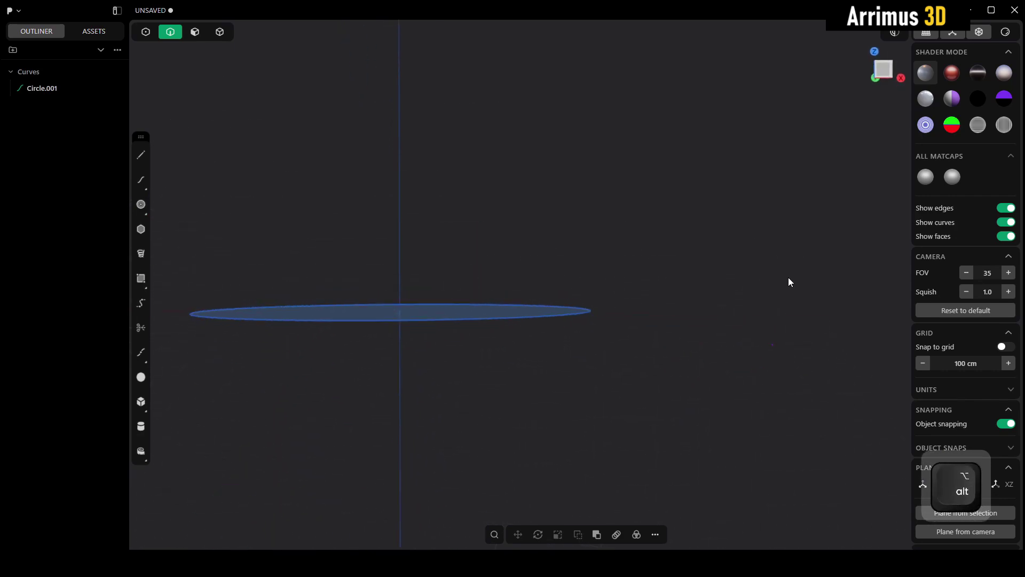
left_click_drag(714, 311, 702, 264, "alt")
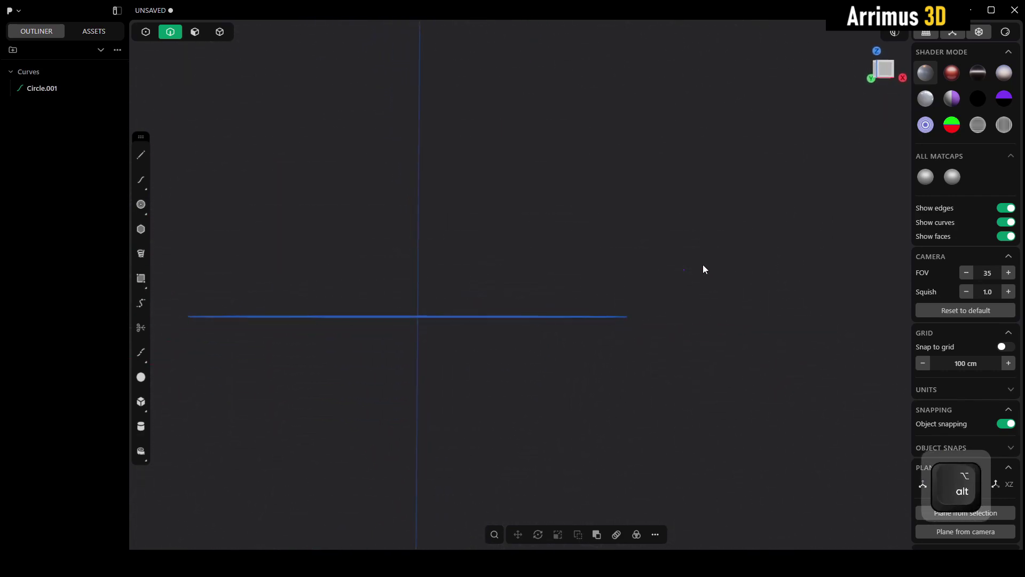
left_click(884, 71)
left_click(141, 204)
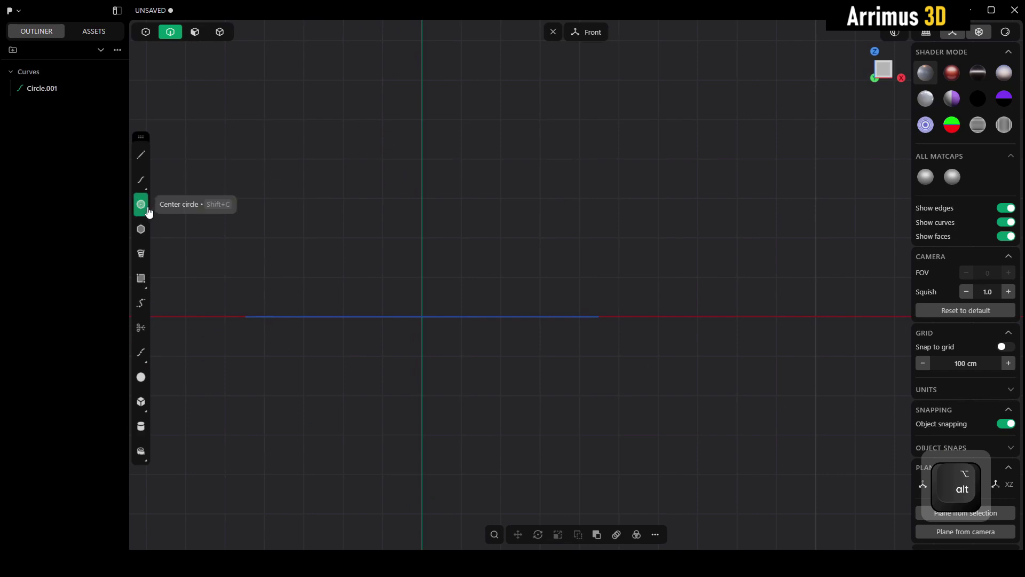
left_click(595, 317)
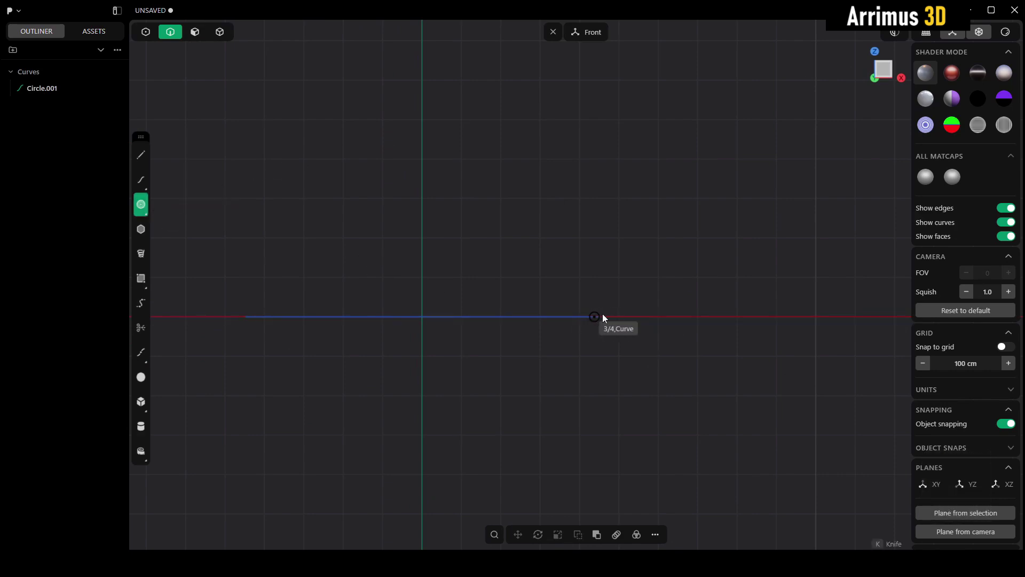
left_click(623, 270)
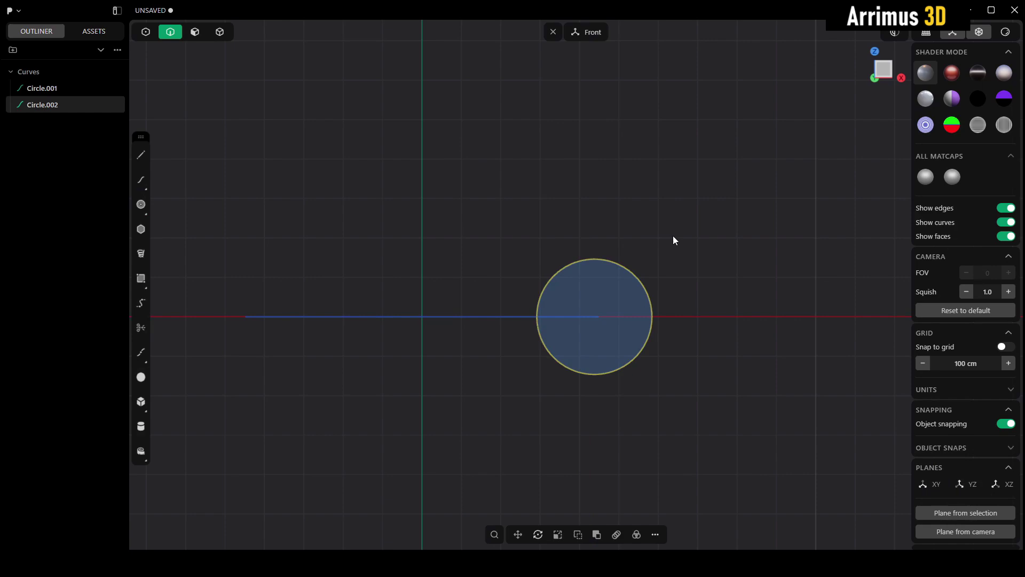
Sweep the small circle along the large circle with Normal alignment to form a torus
middle_click_drag(722, 226, 709, 259, "shift")
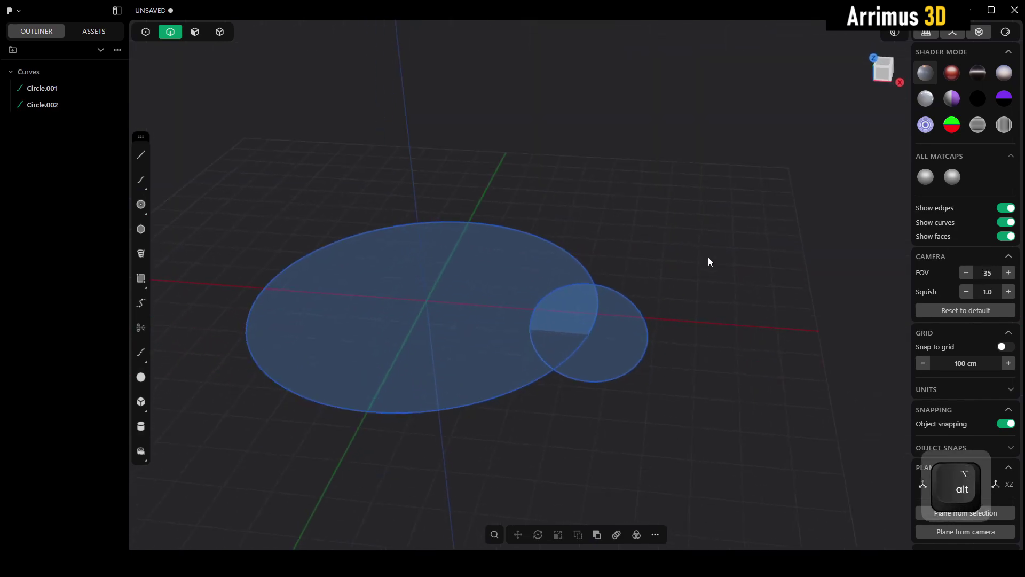
left_click(640, 332)
middle_click_drag(645, 342, 660, 297)
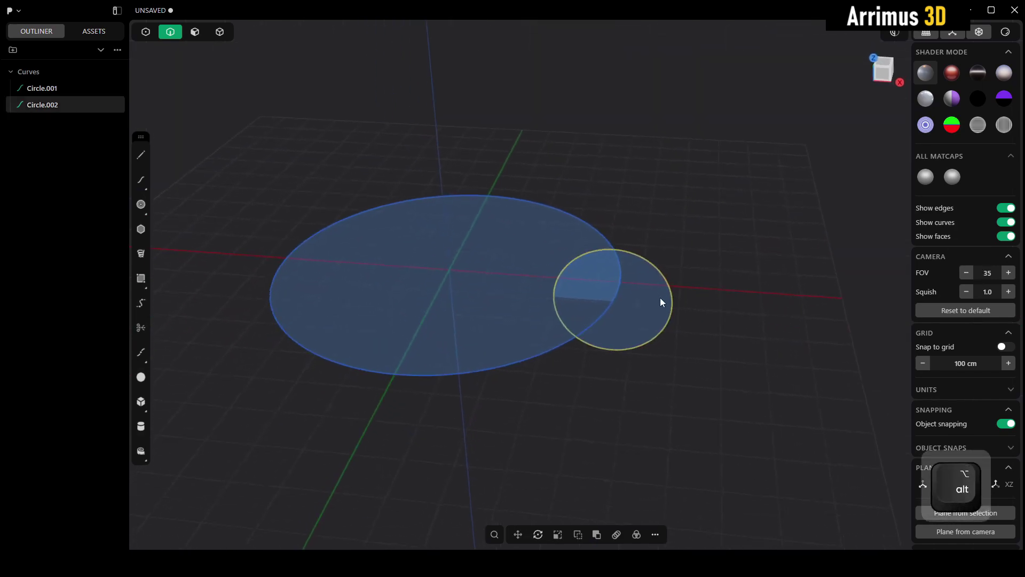
type("fsw")
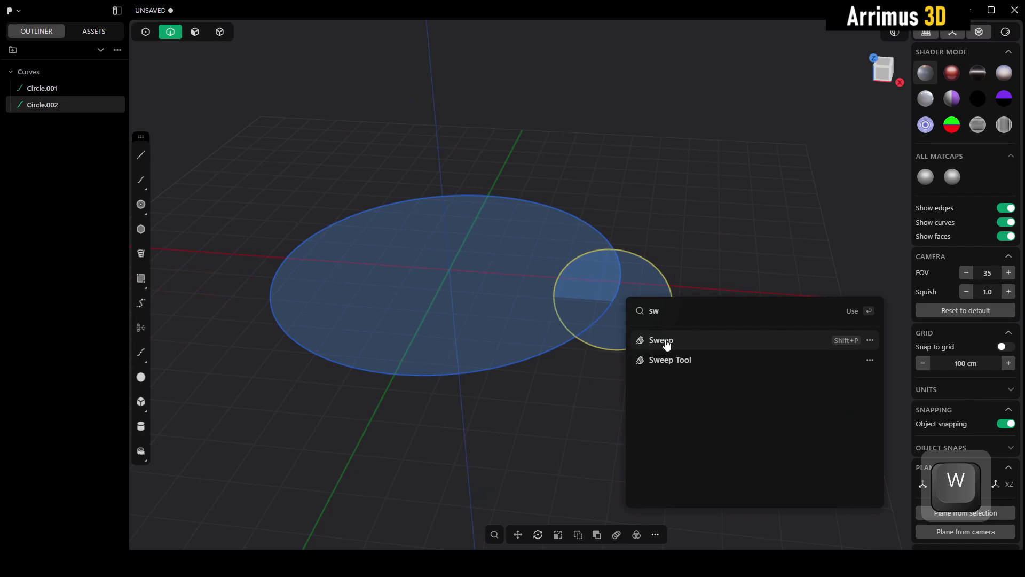
left_click(664, 342)
left_click(519, 363)
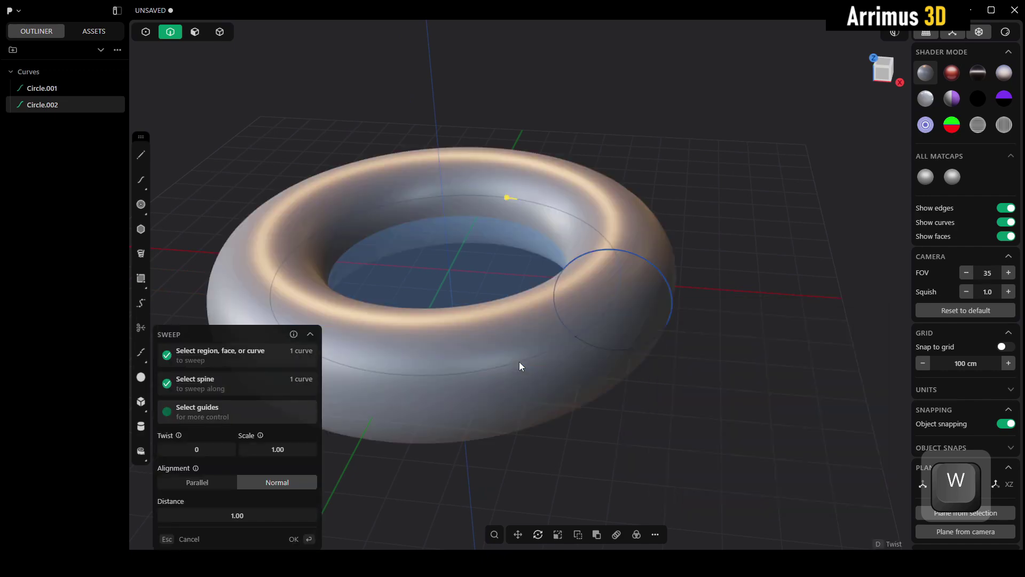
right_click(578, 368)
left_click(790, 387)
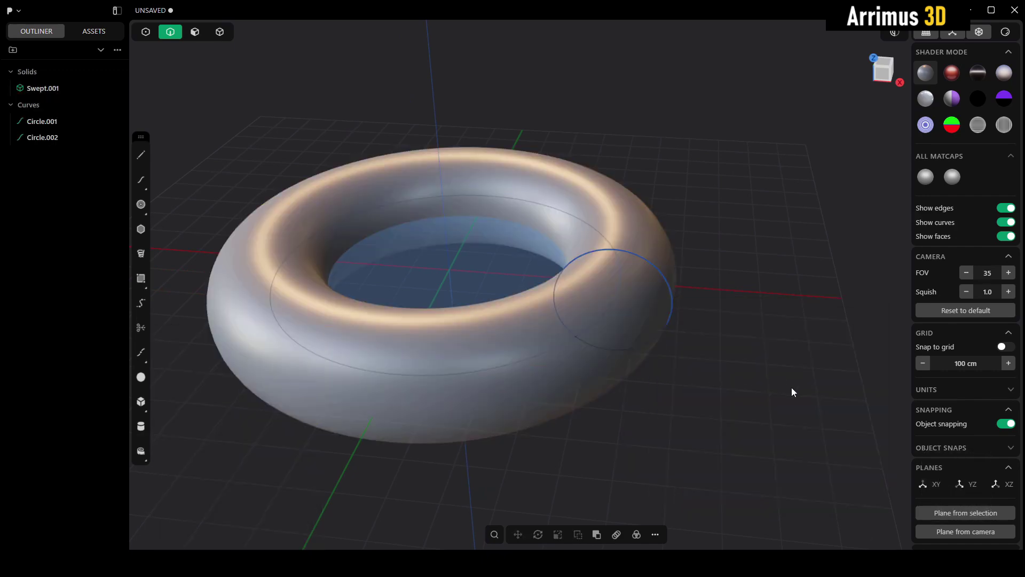
right_click_drag(792, 387, 802, 390)
key("4")
key("2")
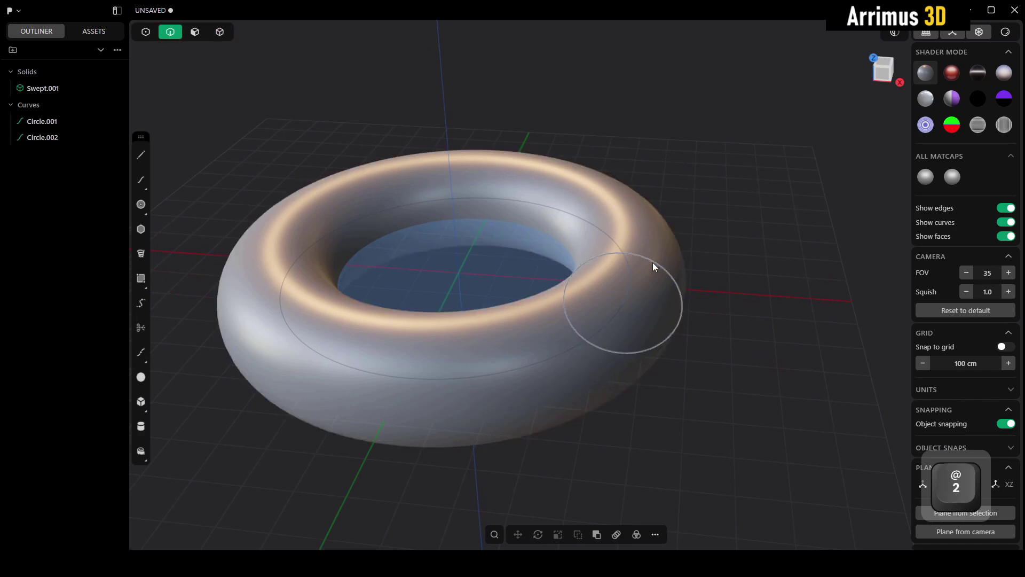
left_click(653, 262)
left_click(761, 224)
key("3")
key("4")
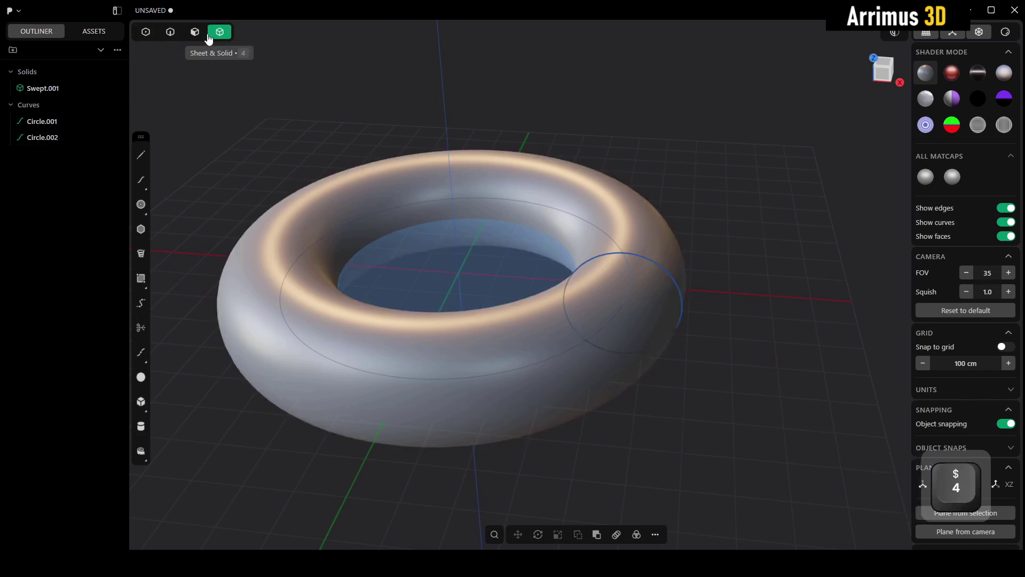
left_click(151, 33)
left_click(171, 32)
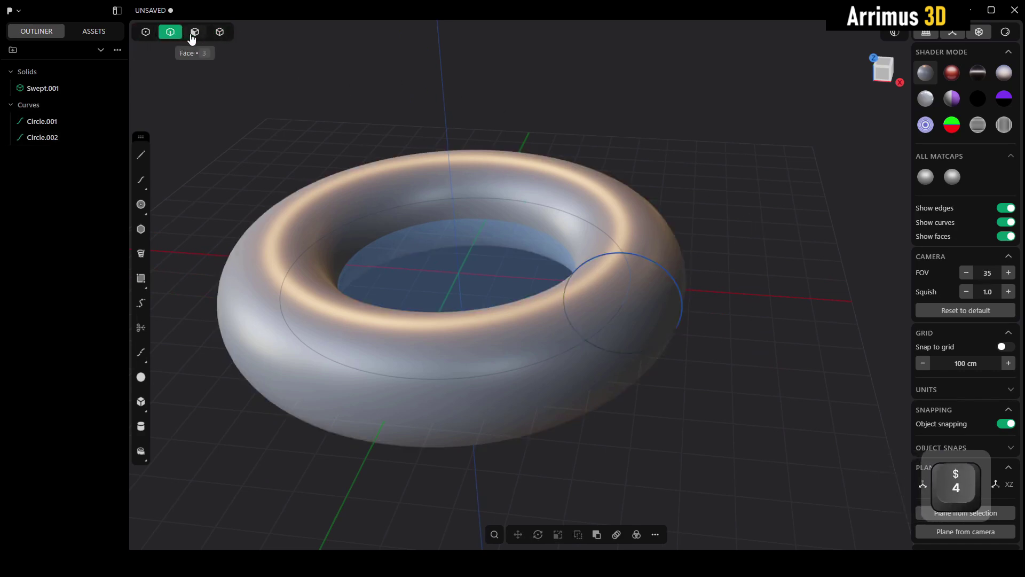
left_click(195, 33, "shift")
left_click(195, 33)
left_click(220, 33)
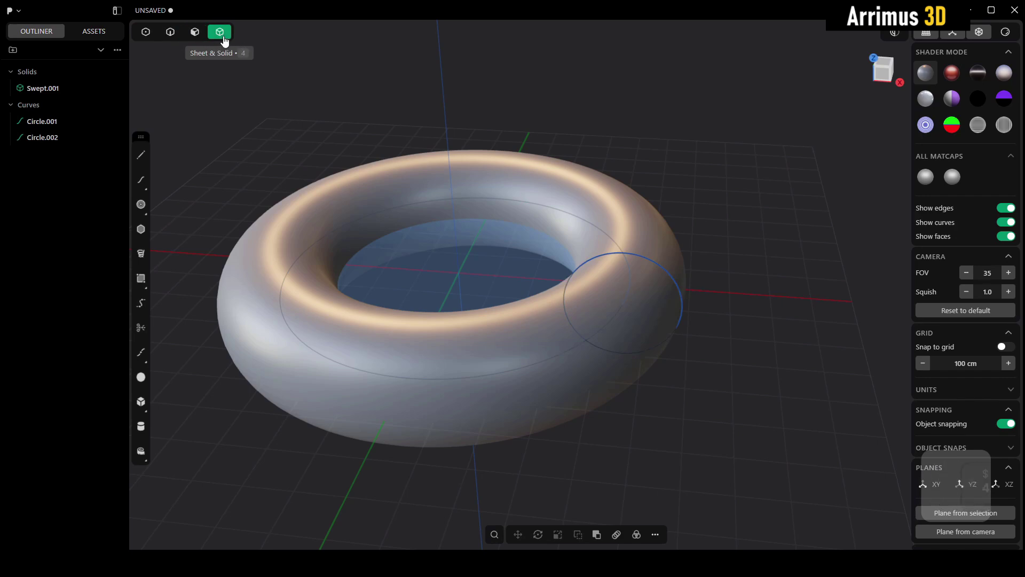
Delete both construction circles so only the swept torus is left
key("2")
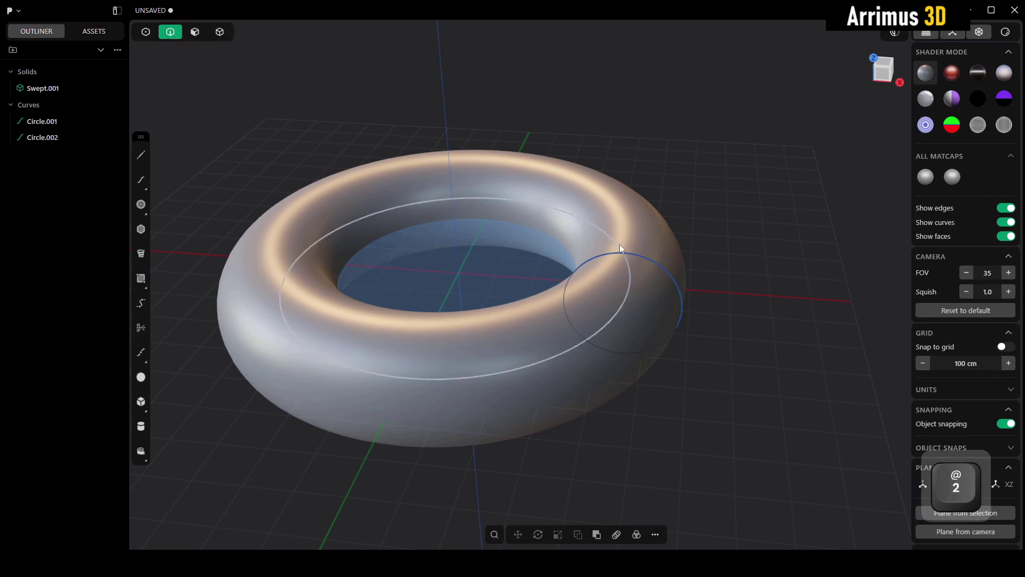
left_click(639, 251)
key("x")
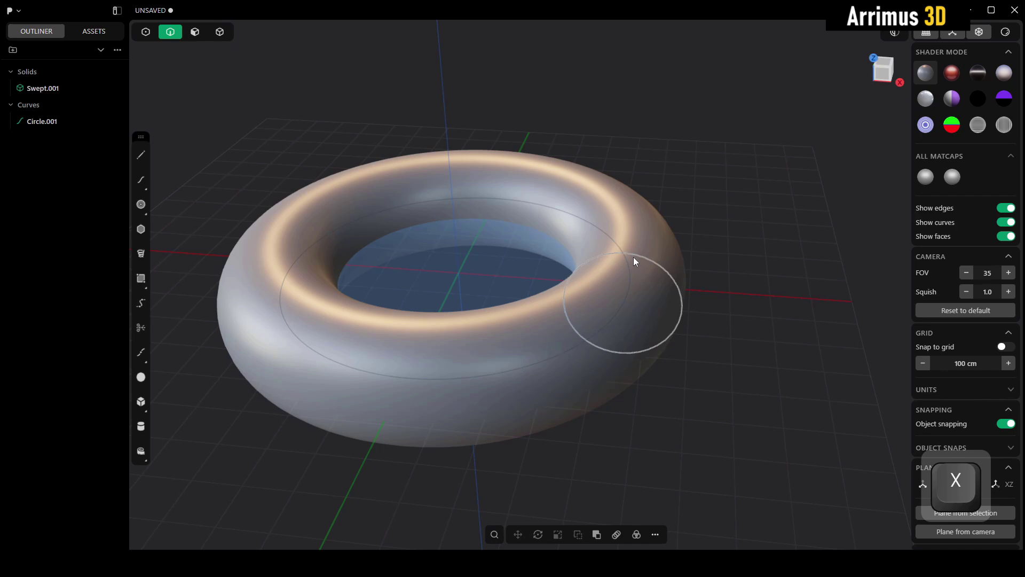
middle_click_drag(634, 257, 661, 268, "shift")
left_click(661, 270)
key("x")
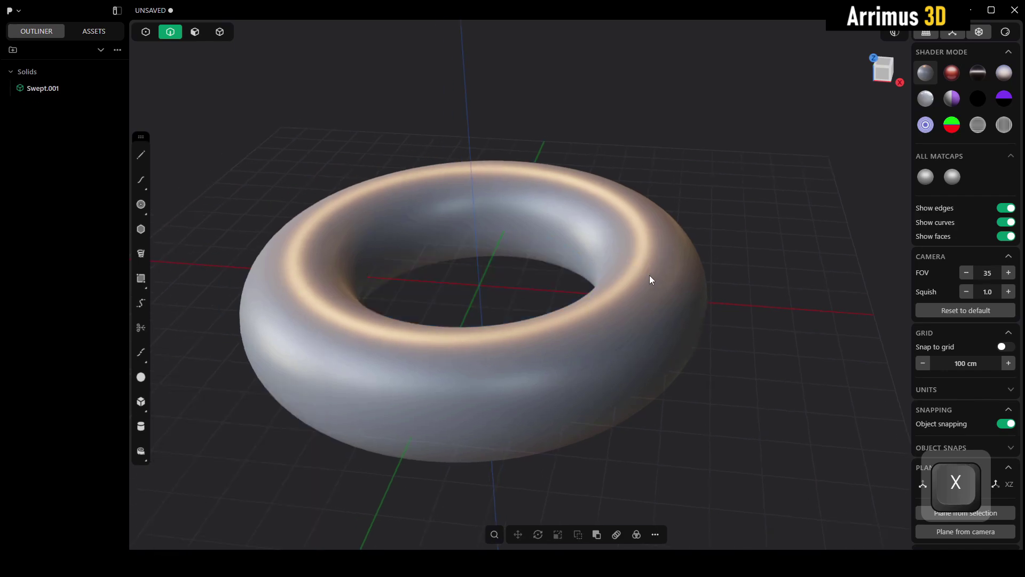
Thicken the torus moderately by offsetting its face outward with Push Face, keeping the centre hole open
key("4")
left_click(683, 267)
middle_click_drag(687, 268, 704, 290, "alt")
left_click(763, 280)
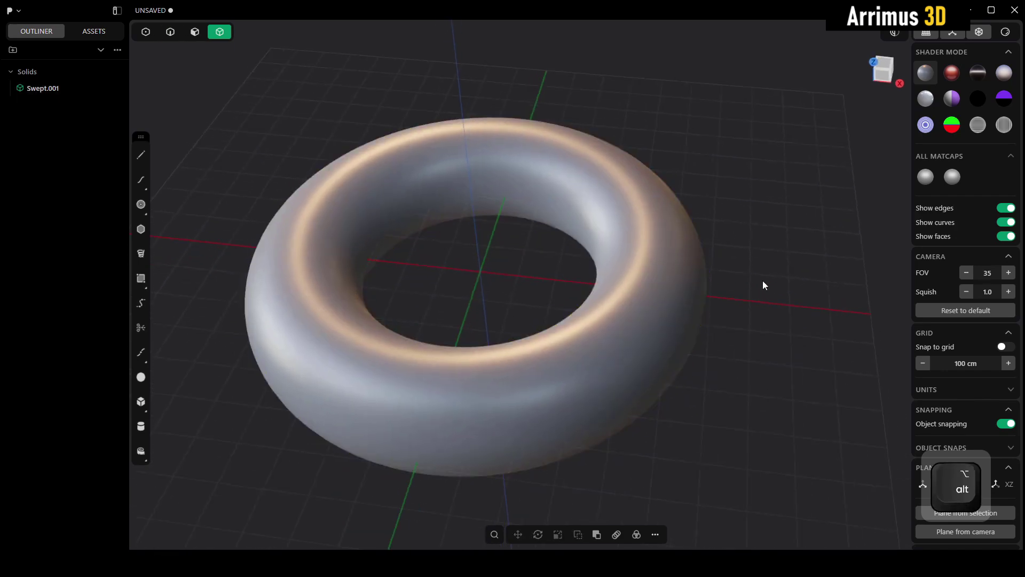
key("3")
middle_click_drag(727, 235, 745, 212)
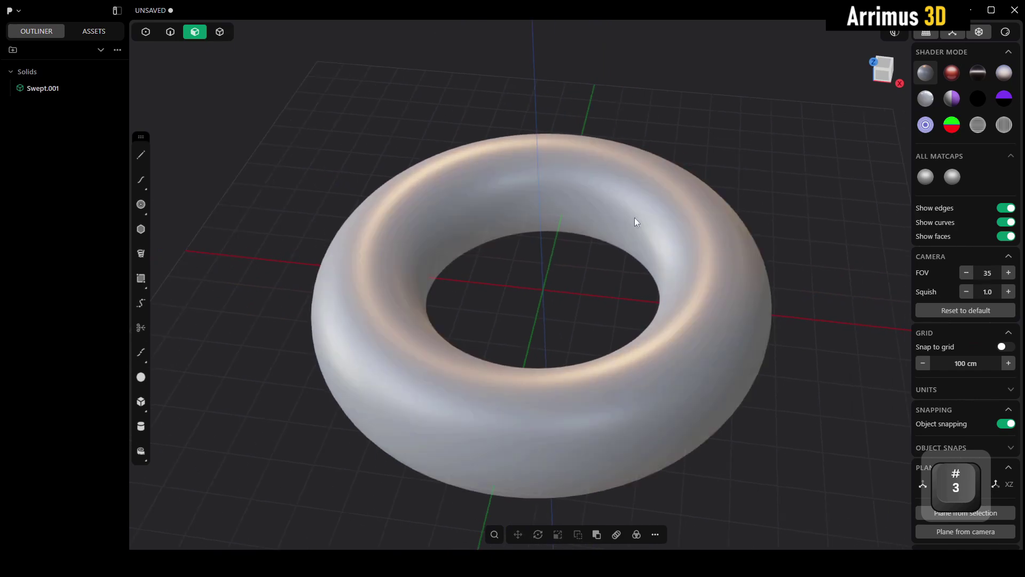
left_click(626, 217)
left_click(764, 198)
left_click(662, 224)
key("d")
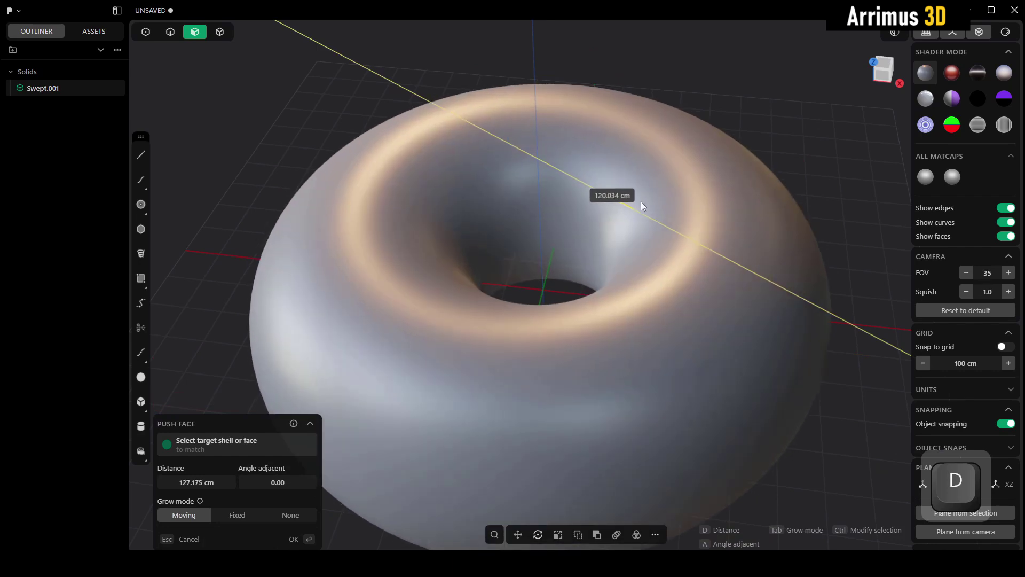
left_click(654, 210)
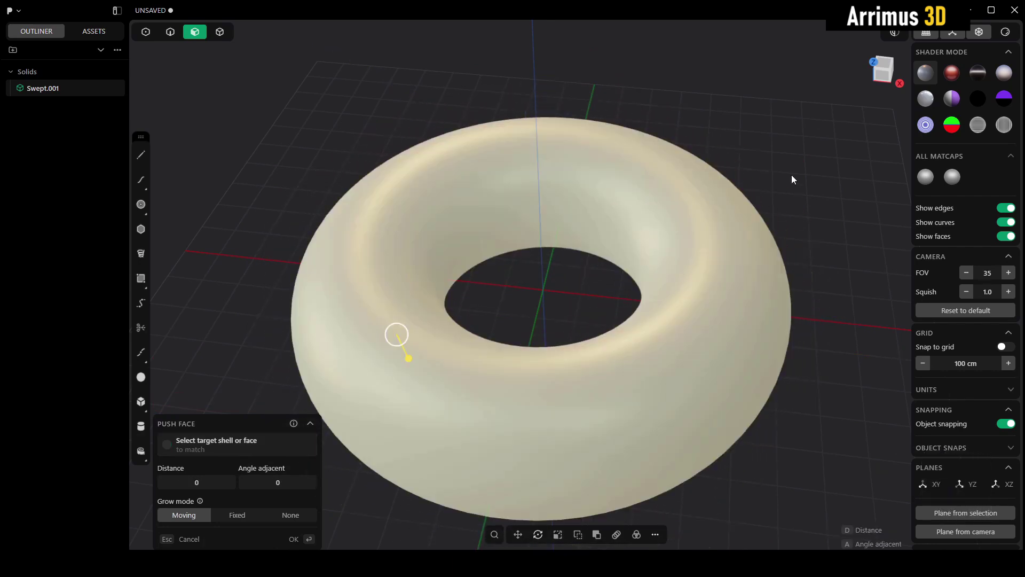
left_click(791, 174)
In the front view, draw a wavy through-point curve along the torus's mid-height, extending past both of its ends
middle_click_drag(757, 230, 733, 185, "alt")
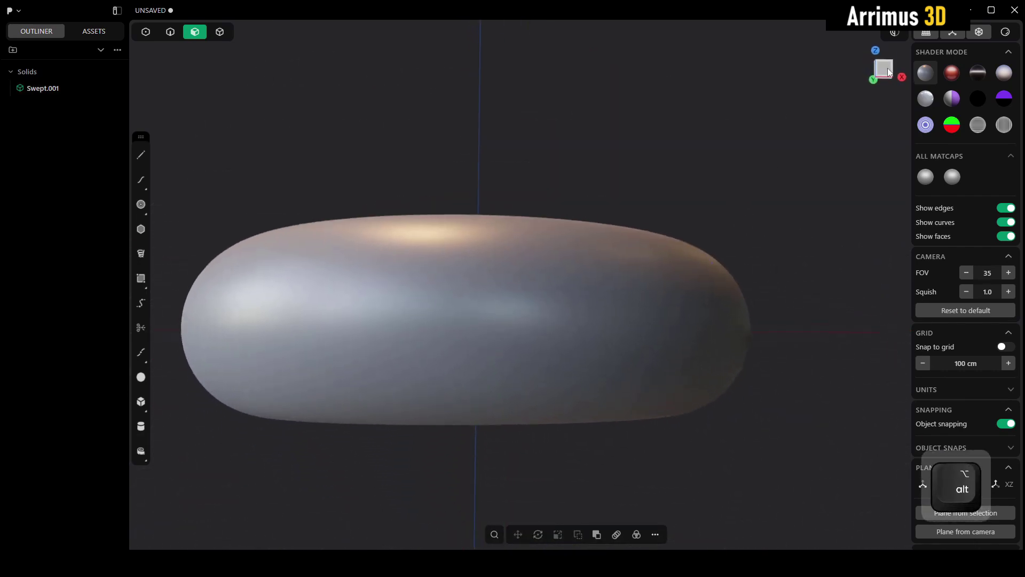
left_click(883, 66)
middle_click_drag(714, 258, 750, 230, "alt")
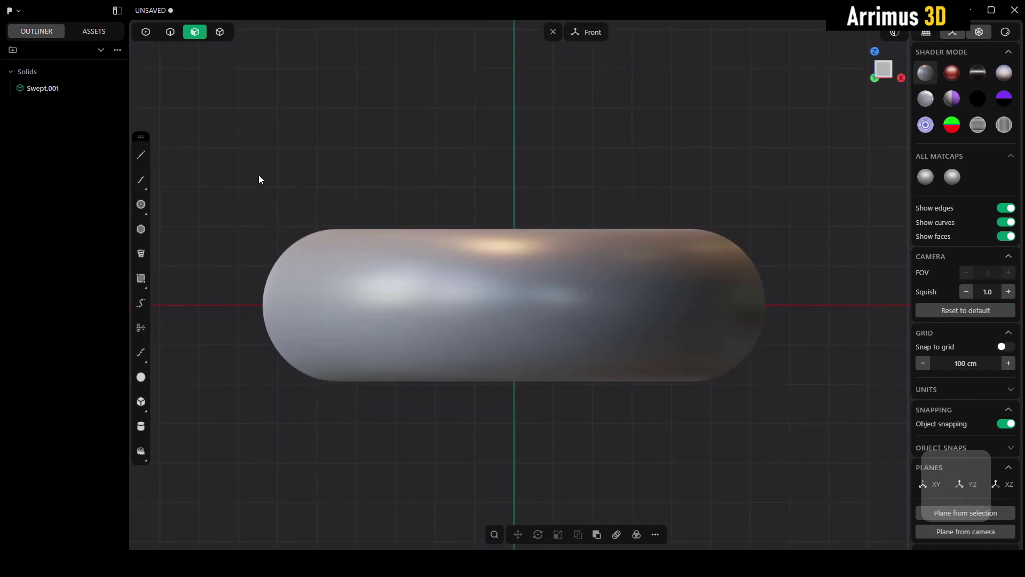
left_click(141, 183)
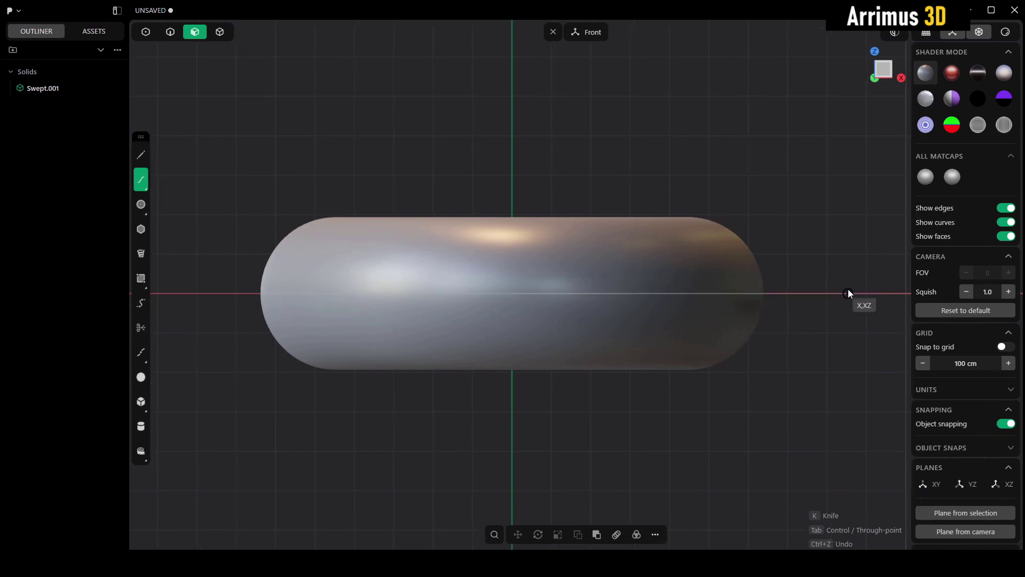
left_click(827, 310, "ctrl")
left_click(777, 262, "ctrl")
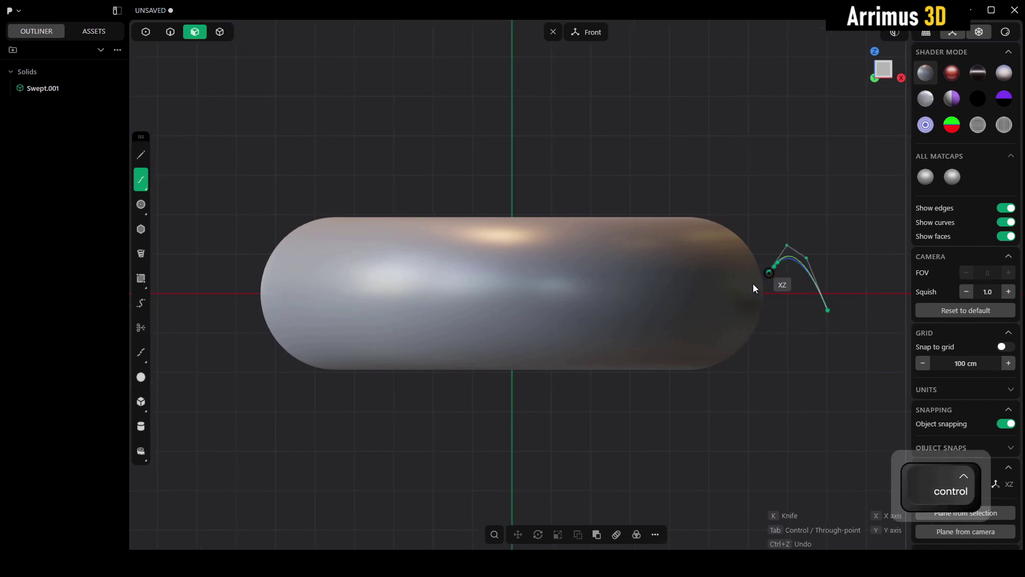
left_click(707, 308, "ctrl")
left_click(673, 271, "ctrl")
left_click(608, 310, "ctrl")
left_click(557, 266, "ctrl")
left_click(498, 306, "ctrl")
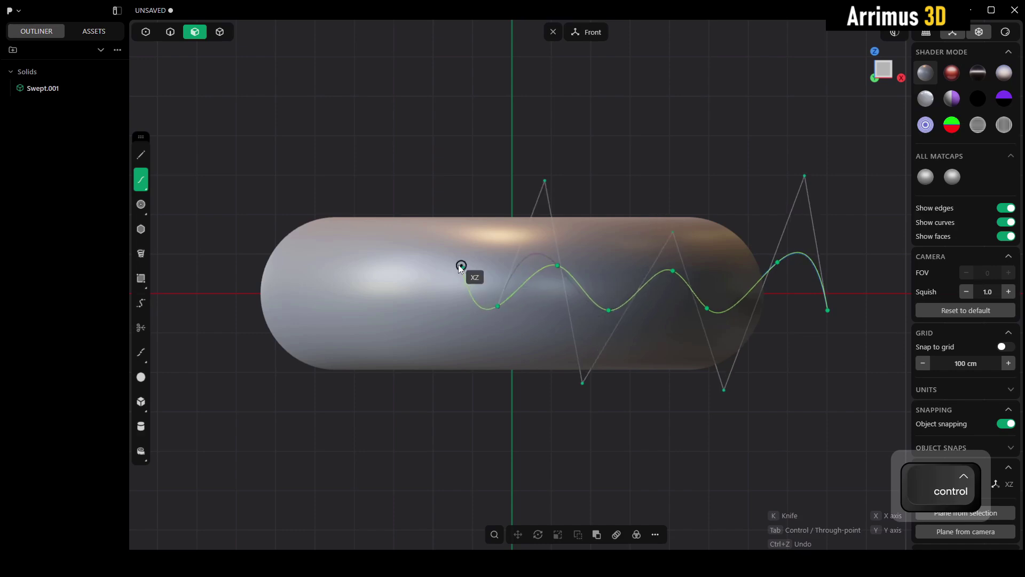
left_click(457, 262, "ctrl")
left_click(382, 321, "ctrl")
left_click(355, 267, "ctrl")
left_click(315, 307, "ctrl")
left_click(291, 266, "ctrl")
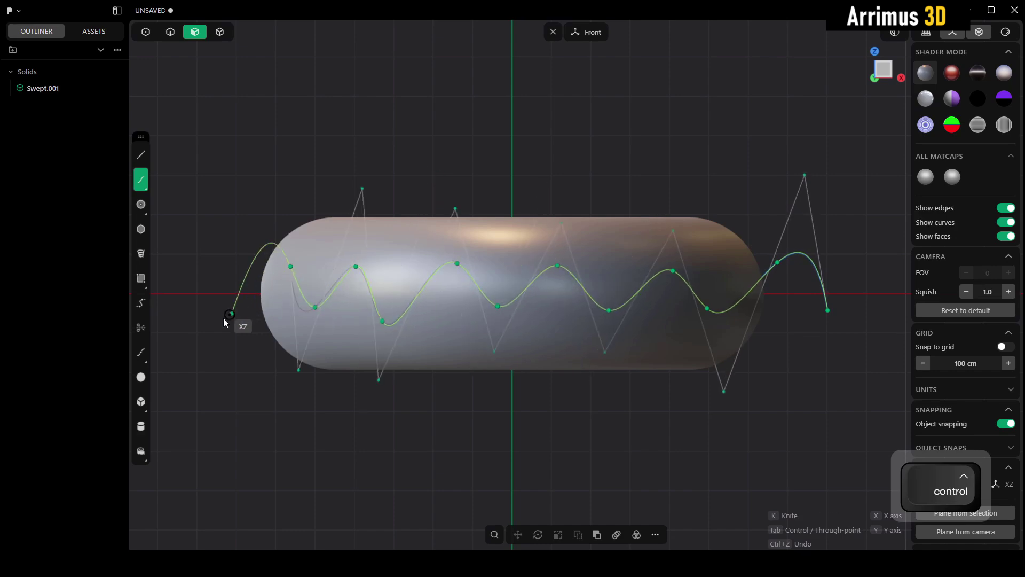
left_click(210, 319, "ctrl")
right_click(224, 214)
left_click(223, 214)
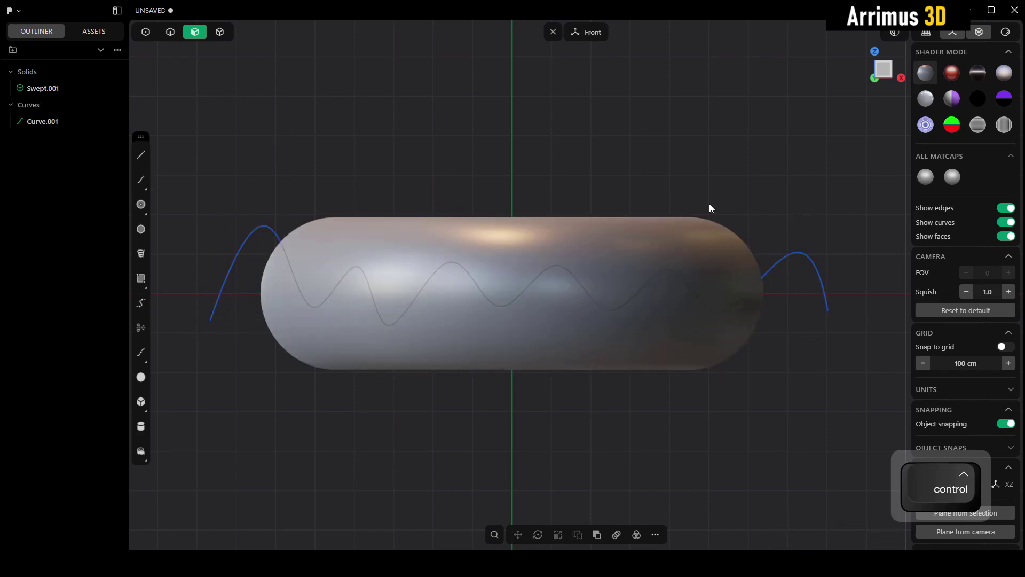
key("4")
left_click(660, 230)
key("c")
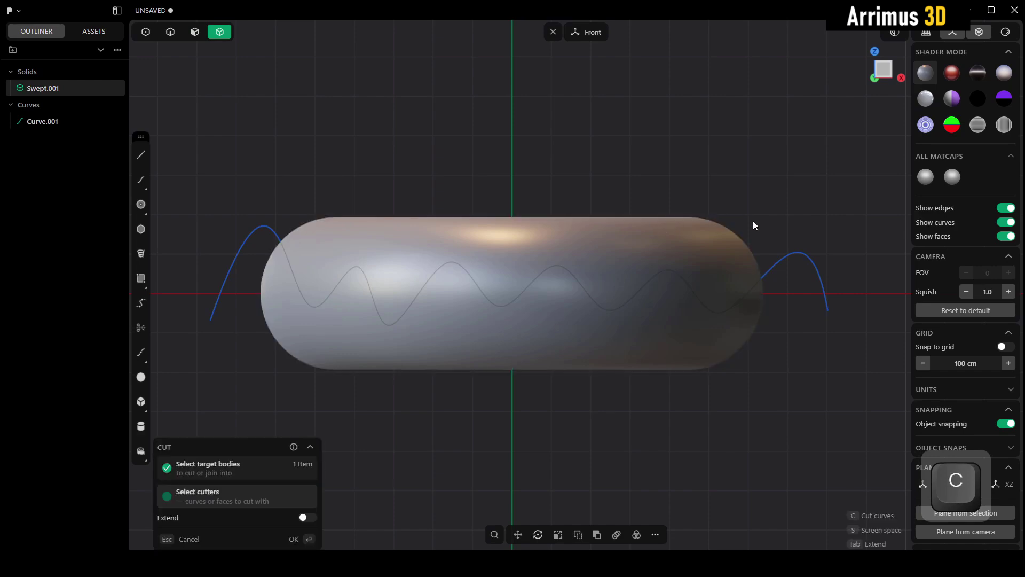
left_click(804, 253)
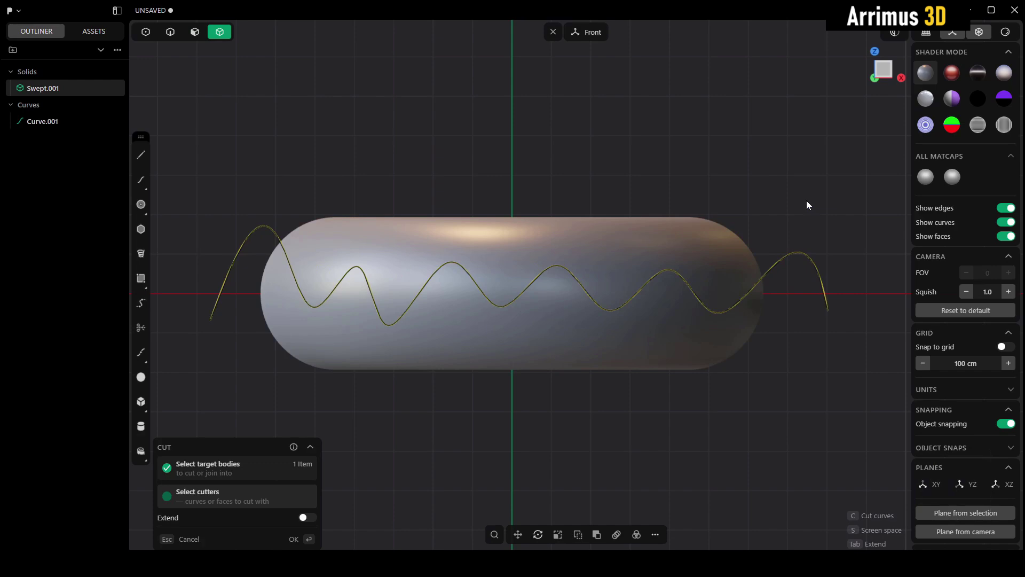
key("Escape")
Duplicate the torus and move the copy along the negative X axis until it is clear of the original and the curve
left_click(649, 252)
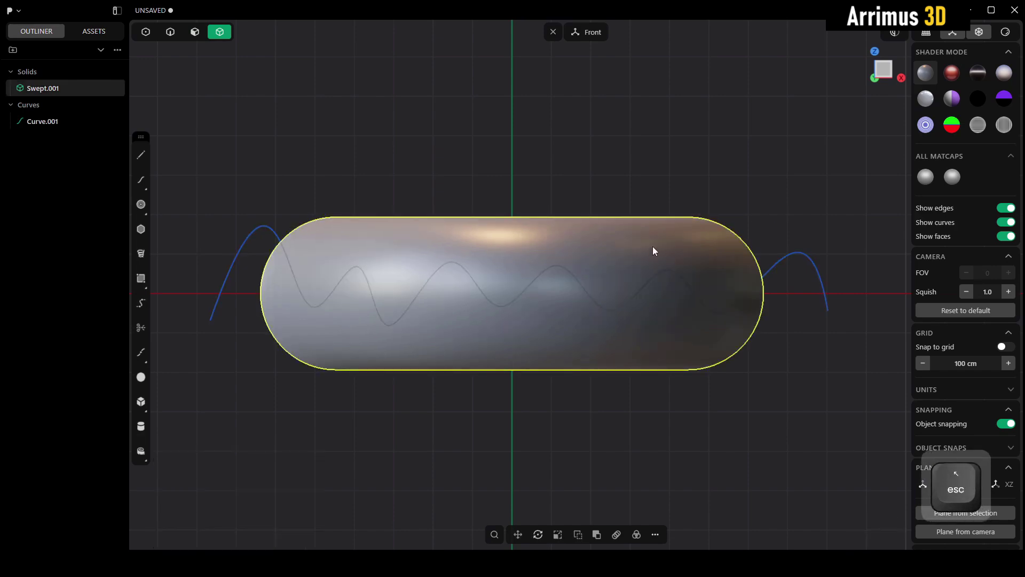
scroll(653, 245, "down", 5)
key("shift+d")
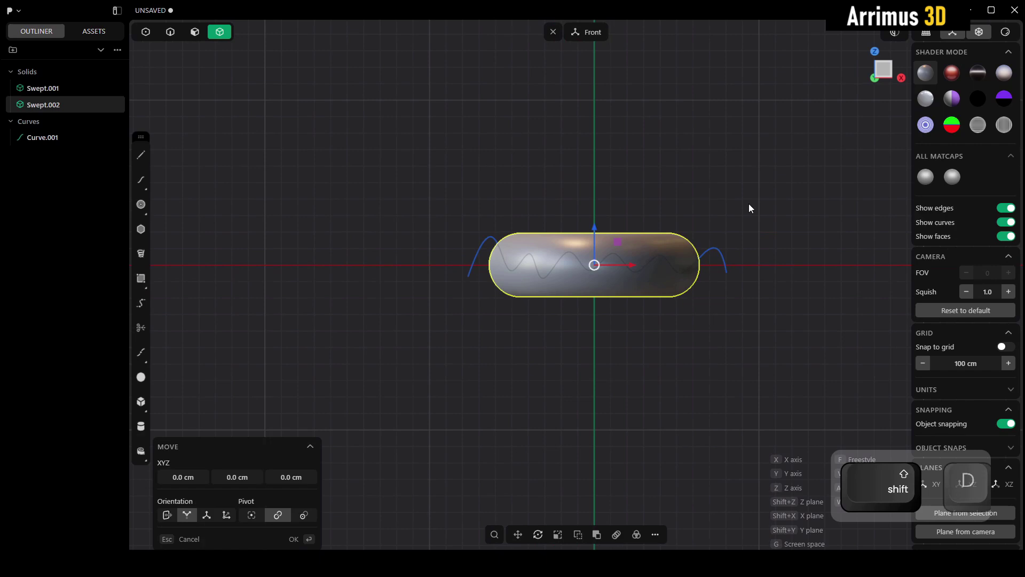
key("x")
left_click(469, 213)
Cut the original torus at the origin with the wavy curve
scroll(658, 224, "up", 5, "ctrl")
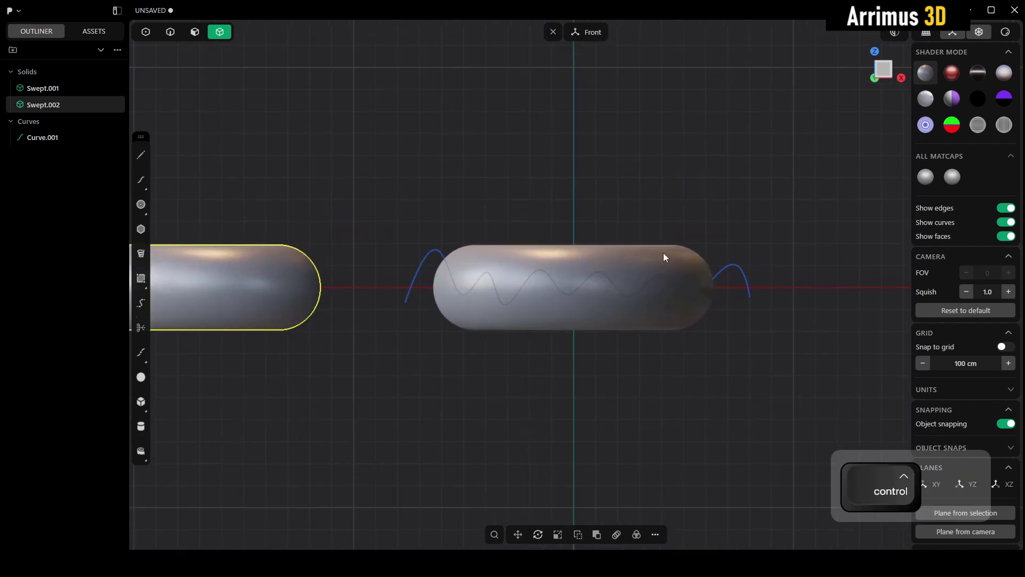
left_click(661, 272)
key("c")
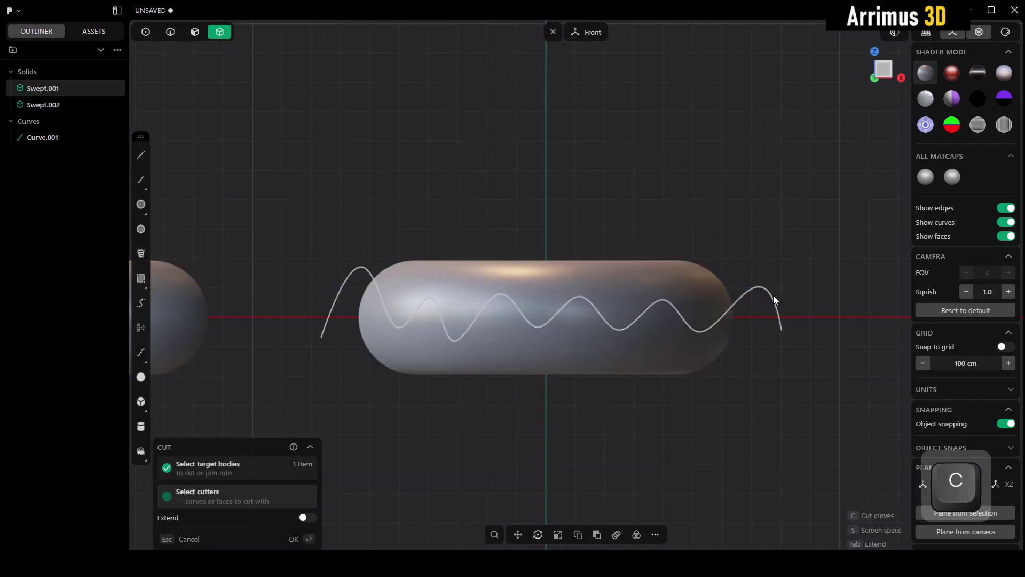
left_click(773, 296)
Delete the wavy curve and the lower piece of the cut torus, keeping the upper piece as icing
key("2")
left_click(762, 299)
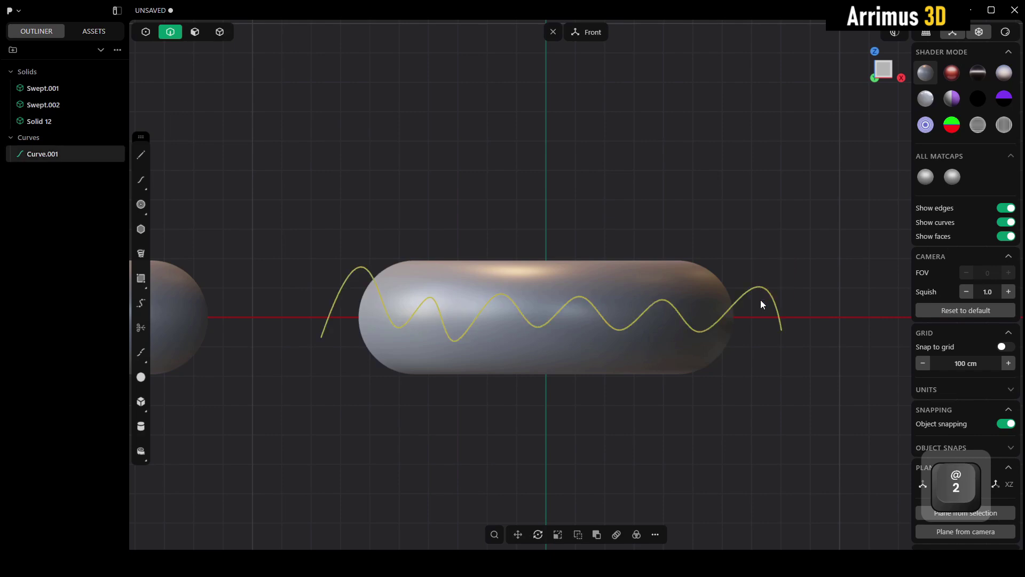
left_click_drag(774, 293, 840, 300, "alt")
key("x")
key("4")
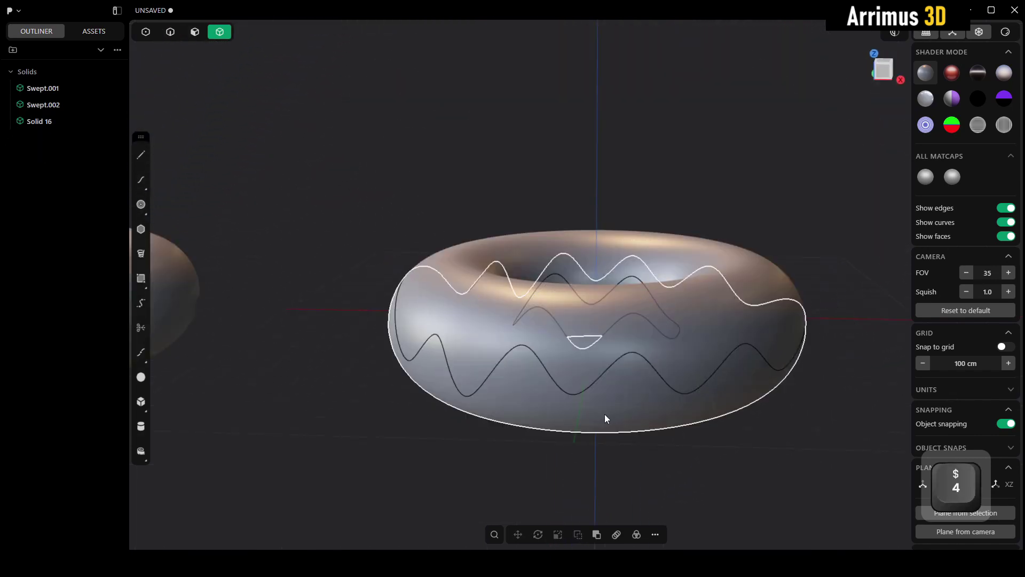
left_click(604, 415)
key("x")
Offset the icing's outer face slightly outward with Push Face
left_click_drag(680, 444, 682, 326, "ctrl")
middle_click_drag(681, 325, 686, 383, "ctrl+alt")
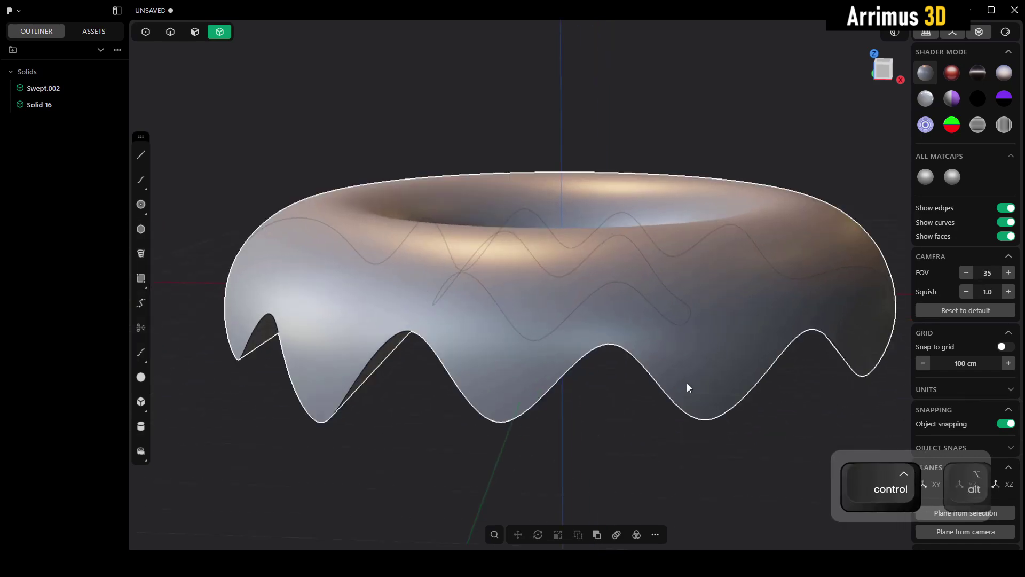
key("3")
left_click(725, 293)
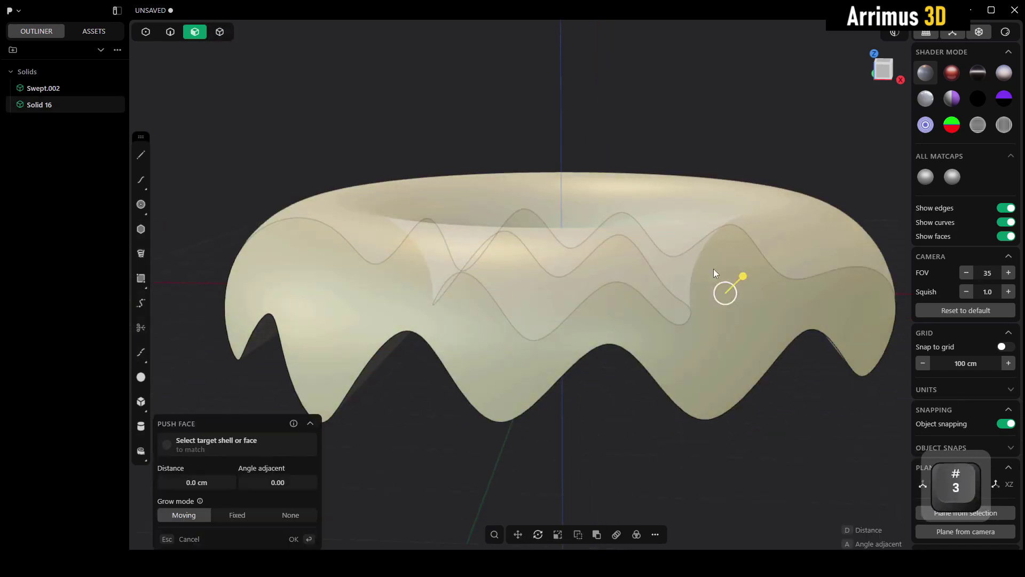
key("d")
left_click(750, 228)
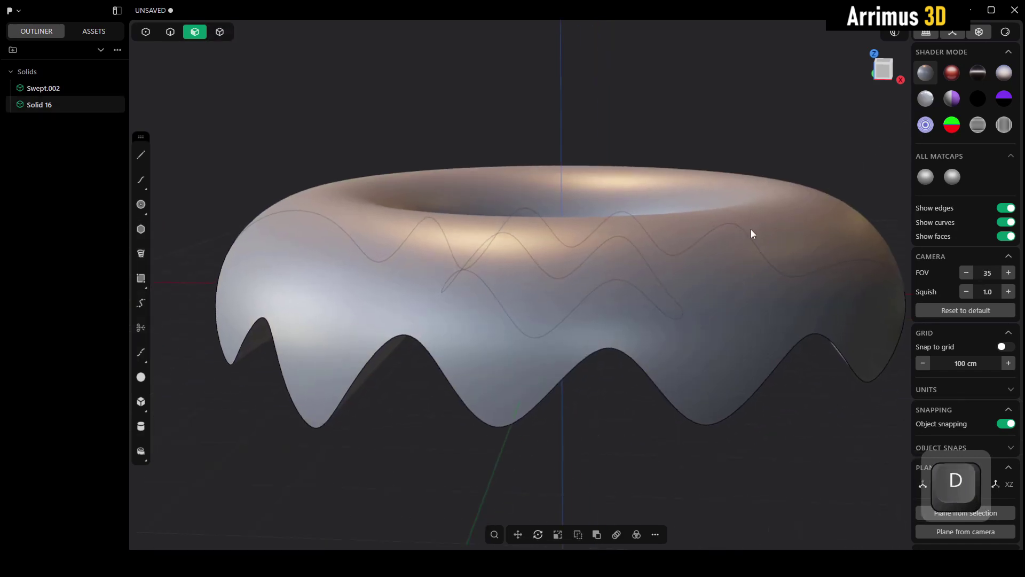
middle_click_drag(751, 229, 657, 209, "ctrl+alt")
left_click(631, 200)
Move the intact torus about 2009 cm along the X axis, snapping it to the Y axis line so it sits inside the icing
key("4")
left_click(359, 310)
middle_click_drag(358, 309, 455, 302, "alt")
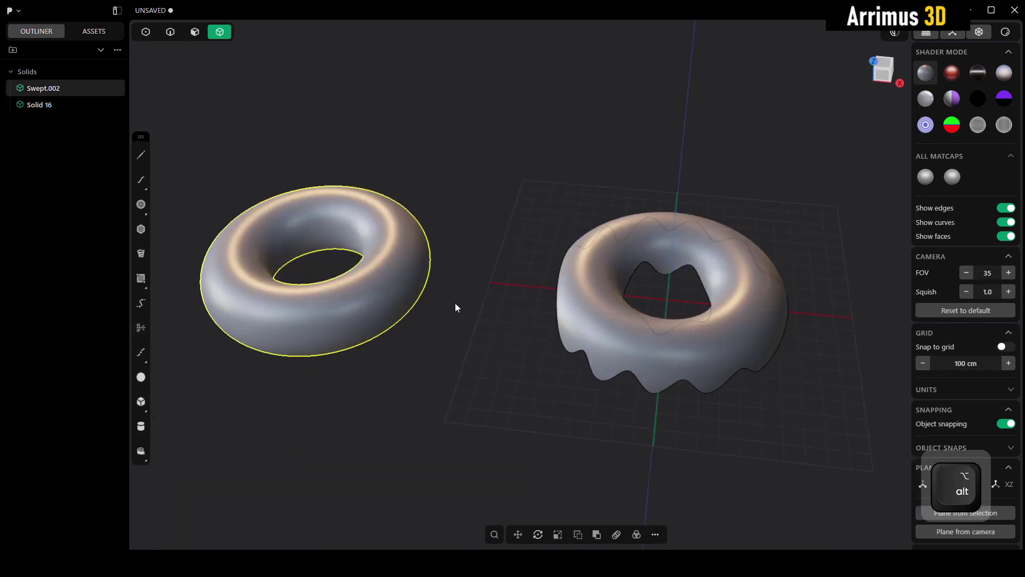
left_click_drag(588, 269, 451, 275, "alt")
key("g")
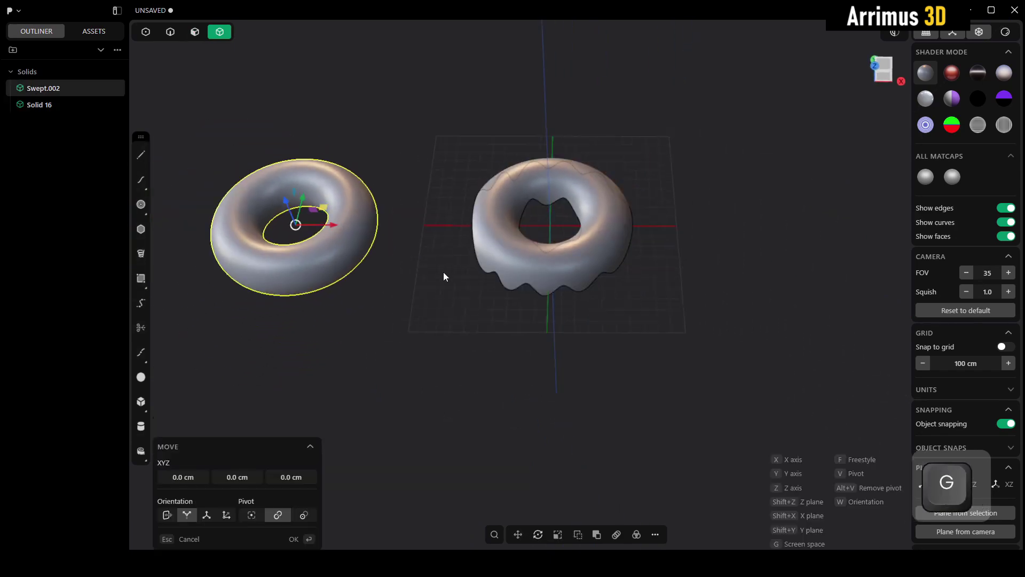
key("x")
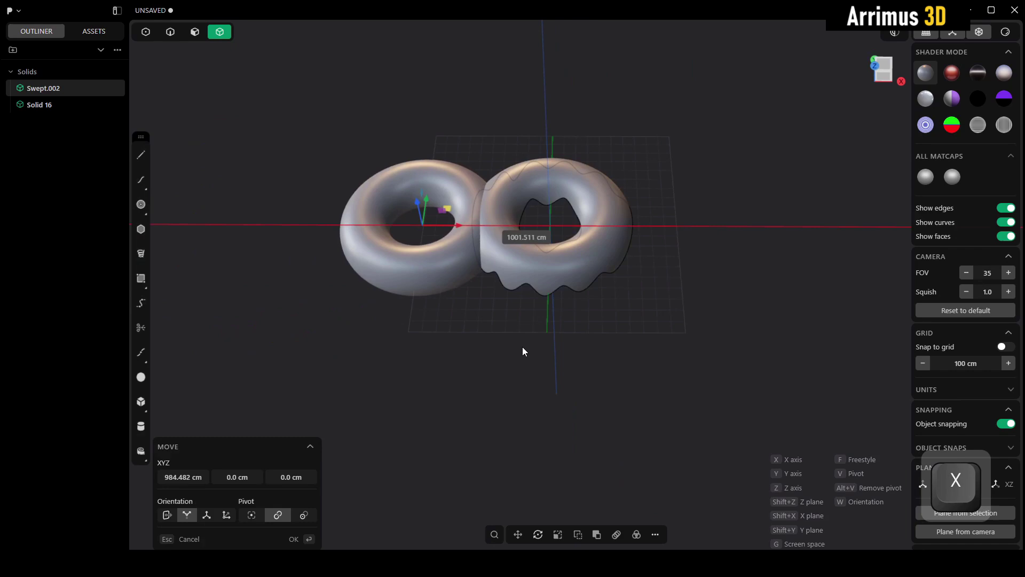
key("ctrl")
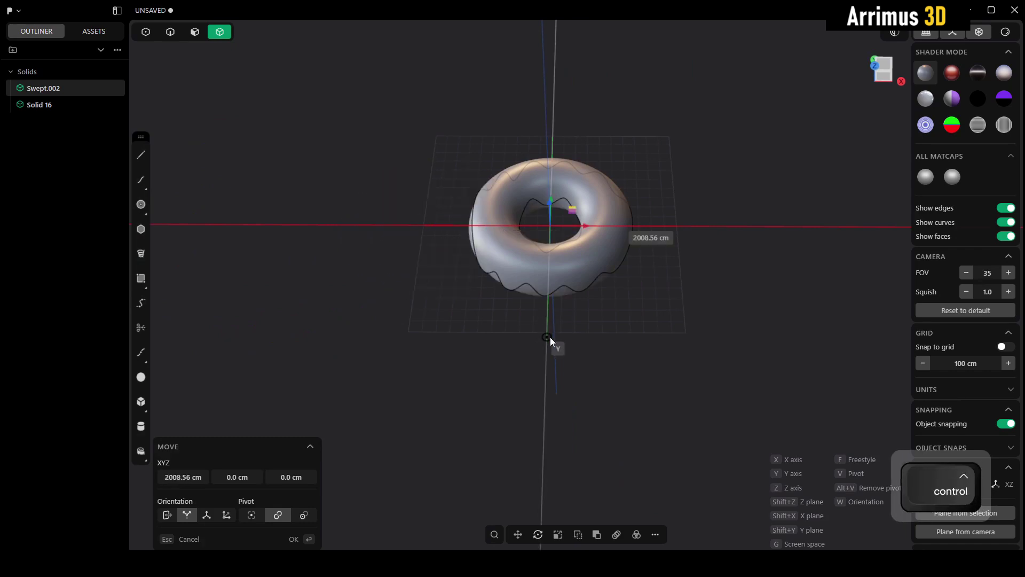
left_click(551, 322)
right_click(590, 321)
Try to give the icing a muted red material colour of RGB 130, 89, 89
middle_click_drag(590, 322, 613, 241, "alt")
scroll(612, 251, "up", 5)
middle_click_drag(613, 256, 596, 335)
left_click(612, 374, "ctrl")
left_click(592, 302)
left_click_drag(597, 309, 593, 296, "alt")
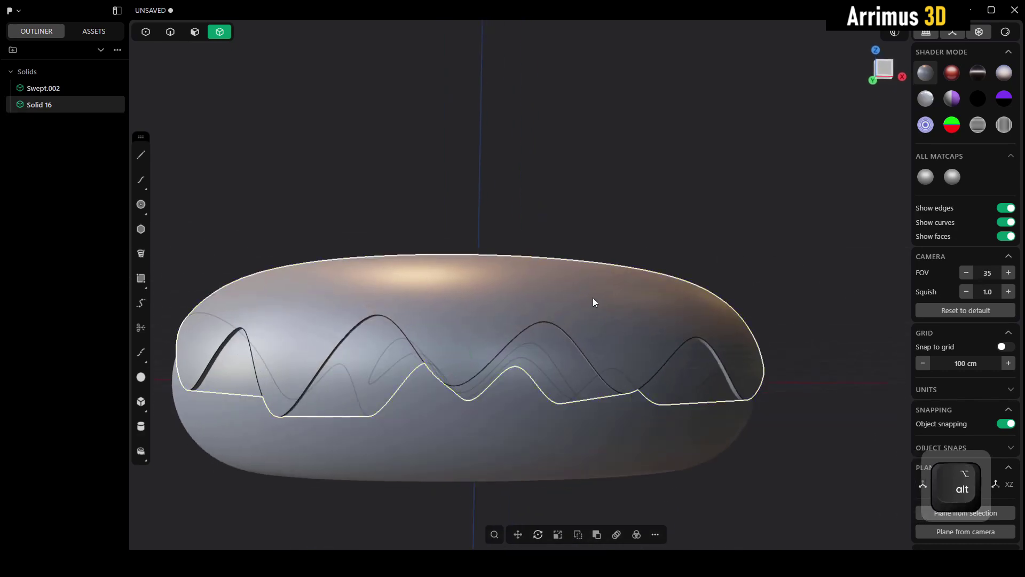
key("m")
left_click(243, 253)
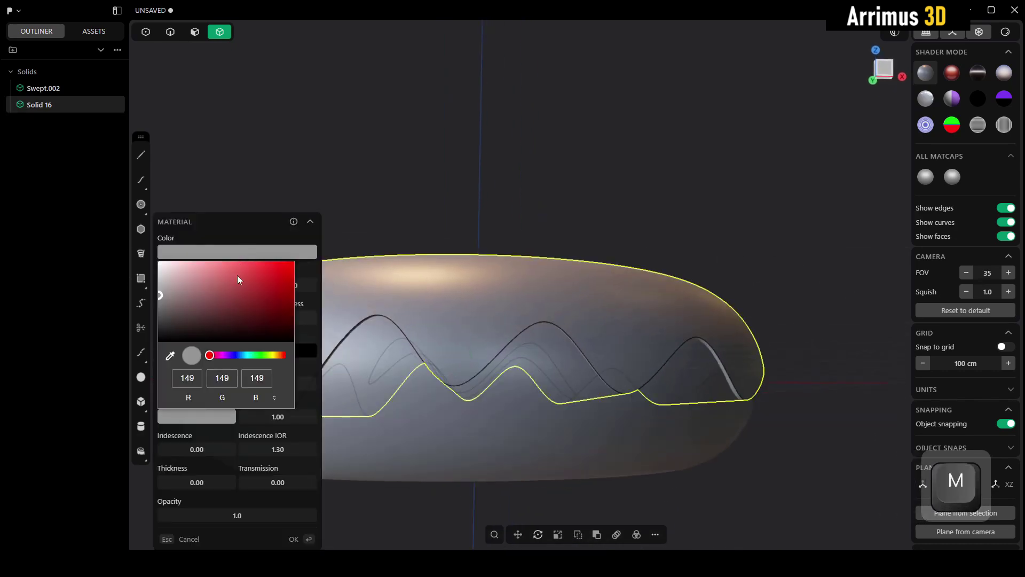
left_click_drag(237, 275, 204, 301)
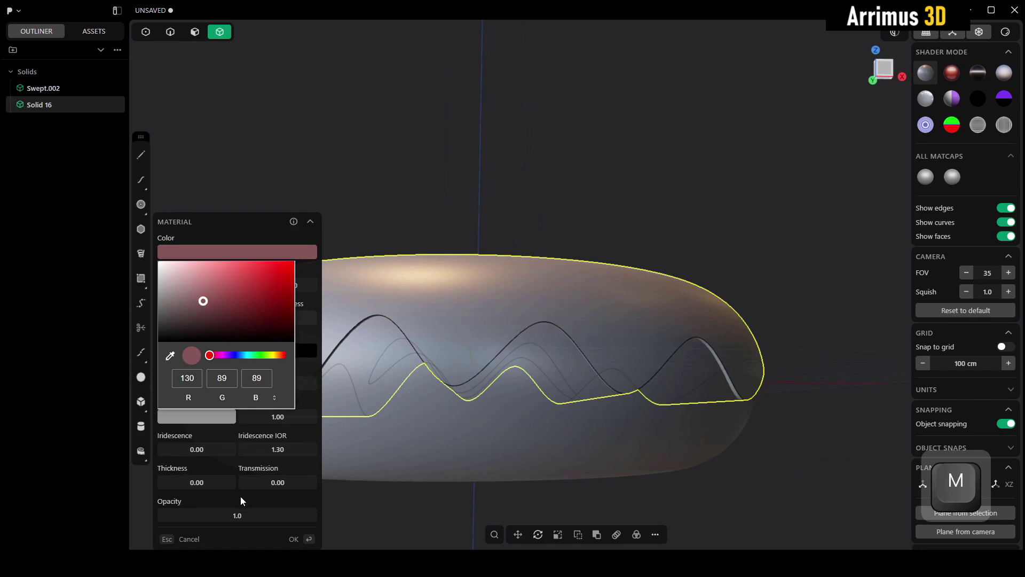
key("Escape")
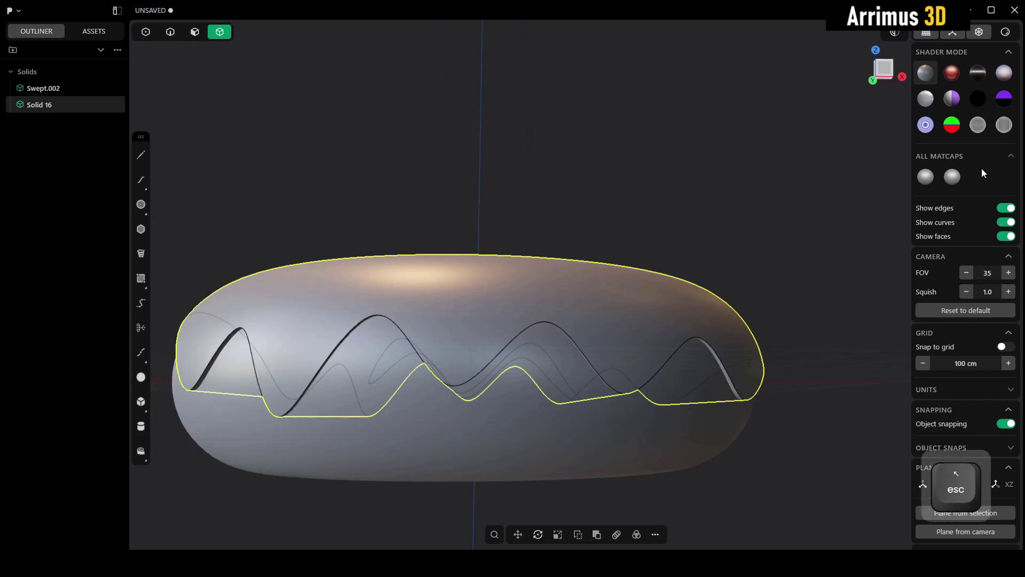
Change the viewport's shader mode to the glossy light-grey option that displays material colours
left_click(928, 103)
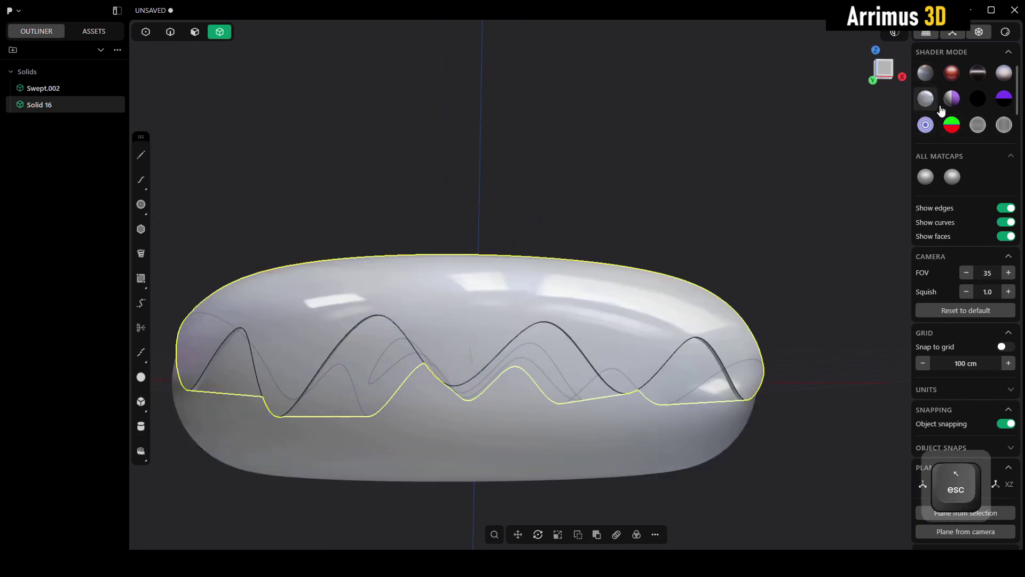
left_click(950, 102)
left_click(925, 98)
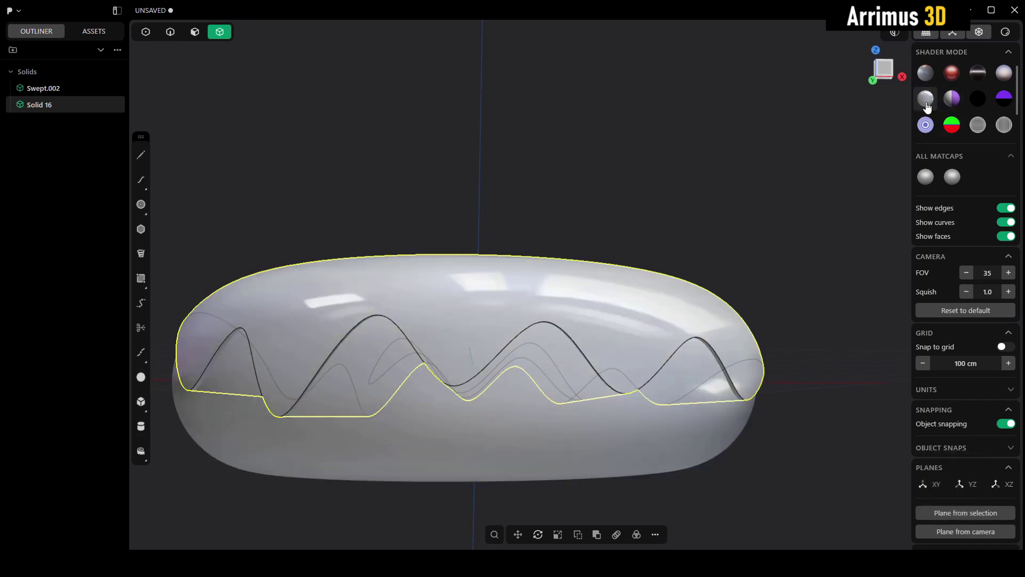
Give the icing a pink material colour of RGB 222, 135, 186
key("m")
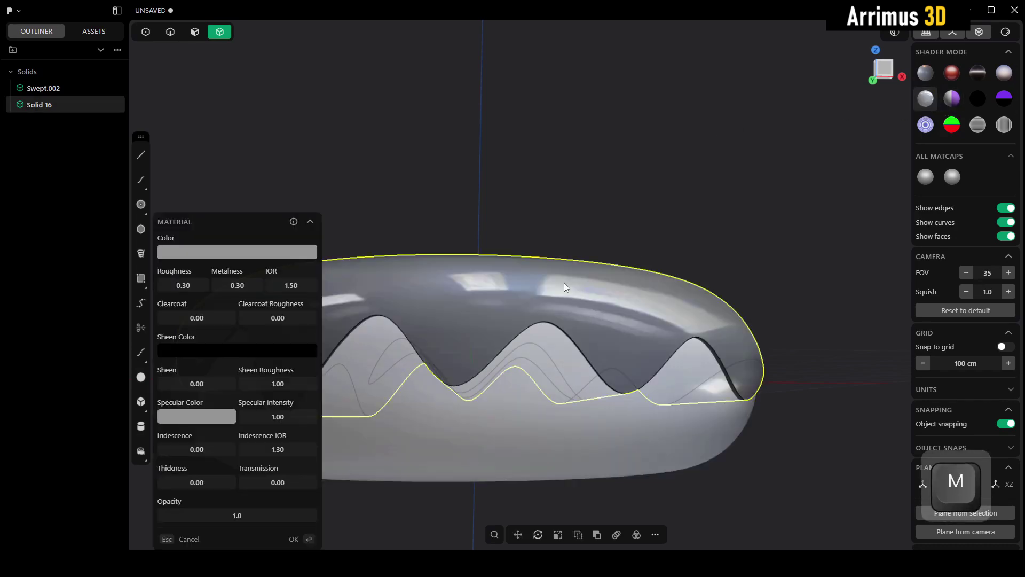
left_click(191, 252)
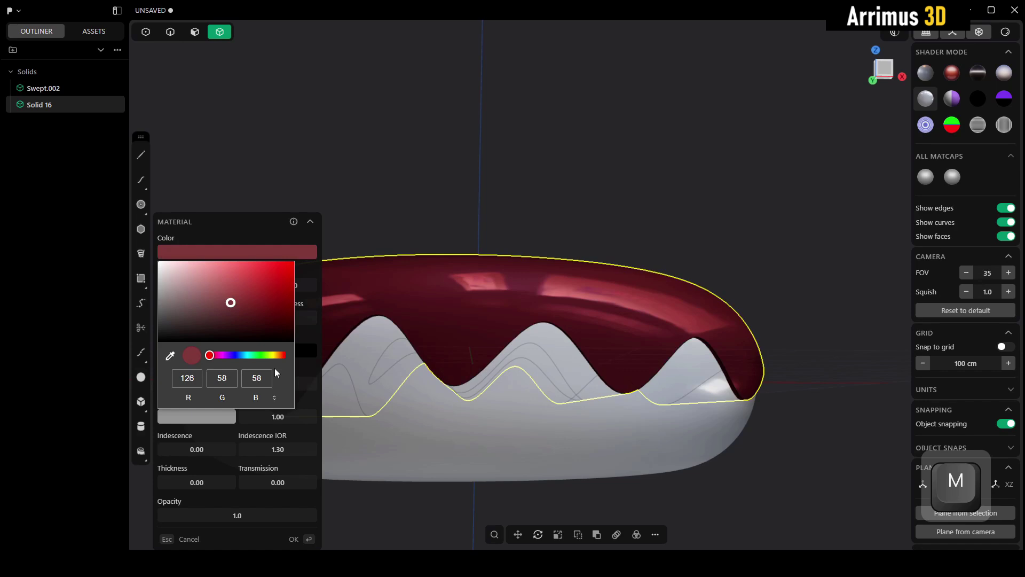
left_click_drag(260, 362, 215, 355)
mouse_move(204, 289)
left_mouse_down()
mouse_move(199, 272)
mouse_move(213, 272)
left_mouse_up()
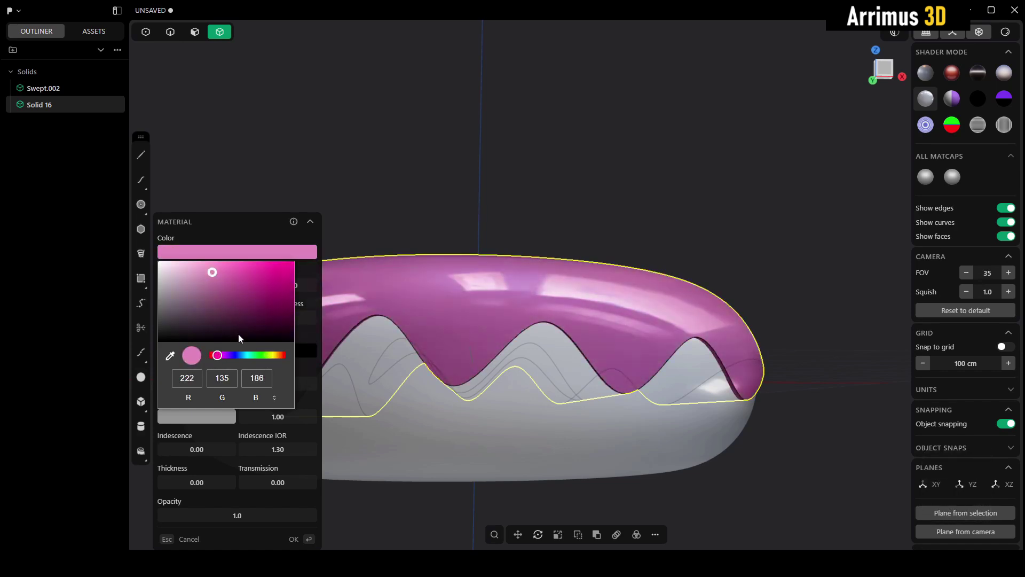
right_click(485, 227)
left_click(497, 235)
Give the donut body under the icing a light orange-brown material colour of RGB 240, 175, 122
middle_click_drag(570, 357, 625, 275)
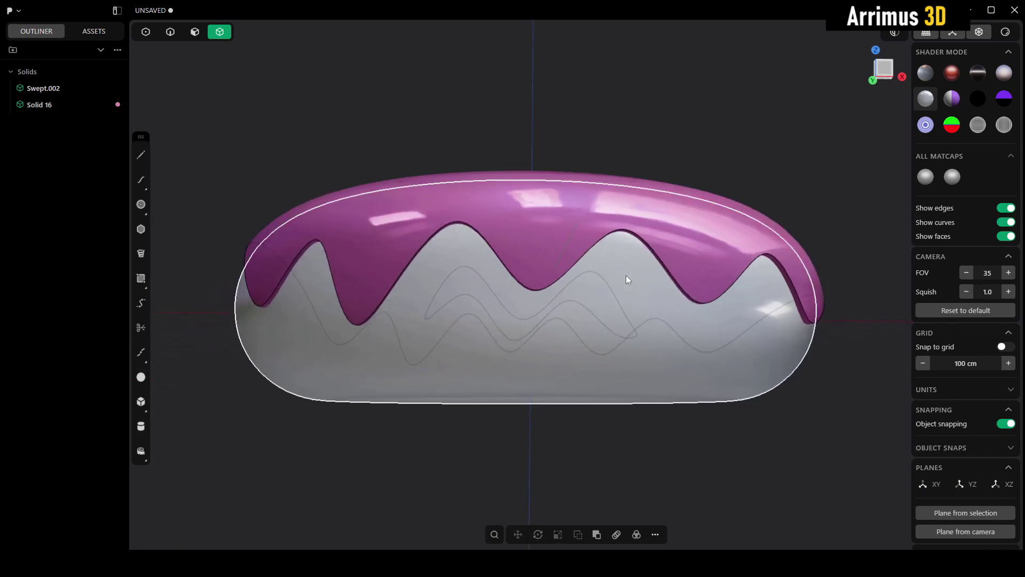
left_click(613, 322)
middle_click_drag(612, 322, 599, 216)
key("m")
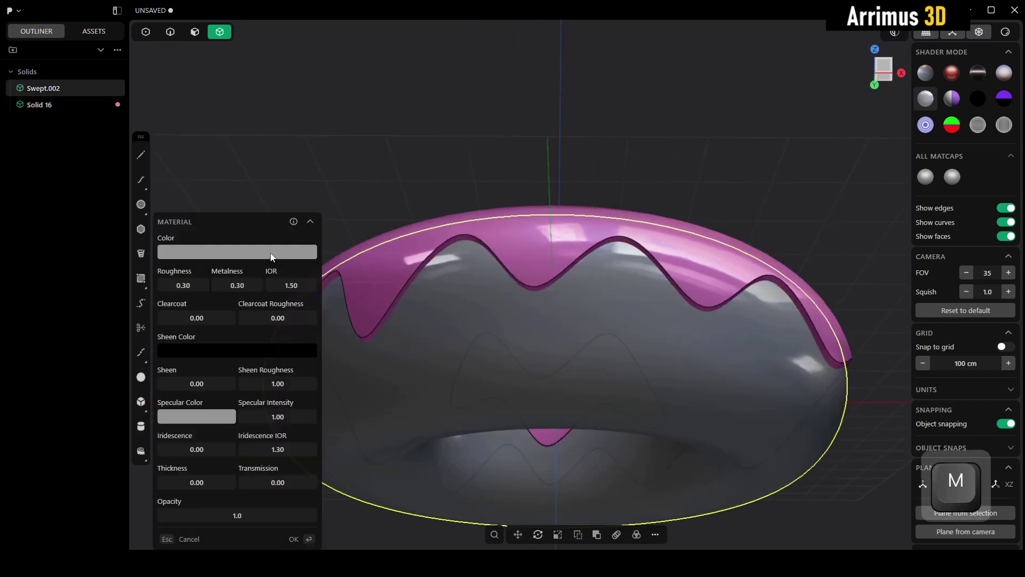
left_click(271, 252)
left_click(213, 301)
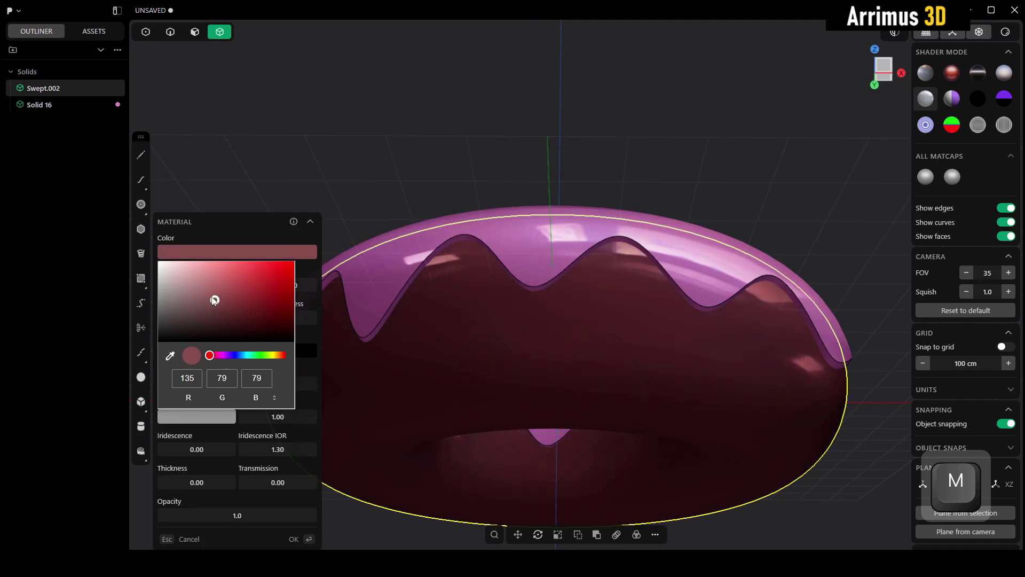
left_click(181, 284)
left_click_drag(182, 283, 180, 287)
left_click(282, 356)
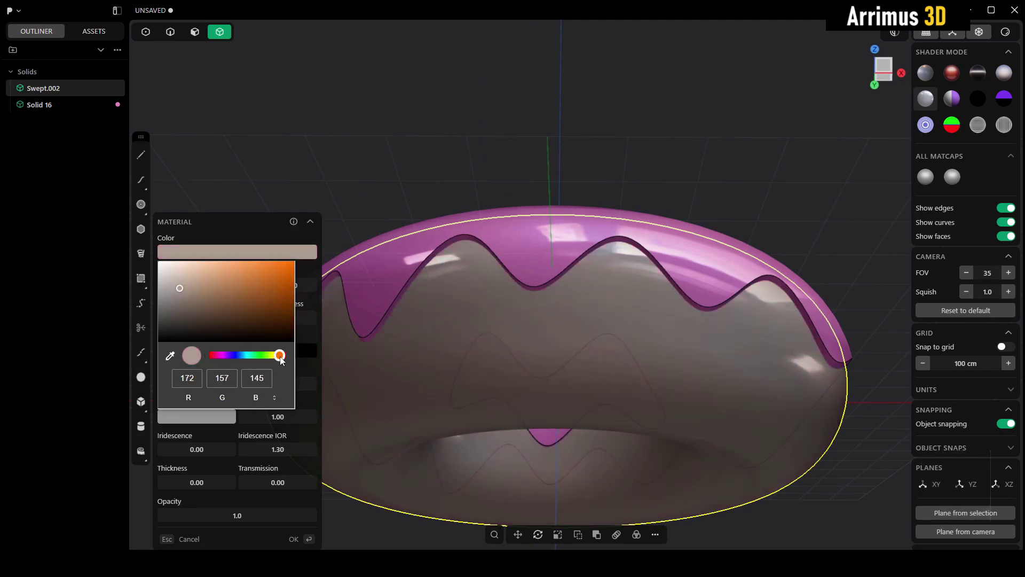
mouse_move(242, 295)
left_mouse_down()
mouse_move(209, 267)
mouse_move(226, 267)
left_mouse_up()
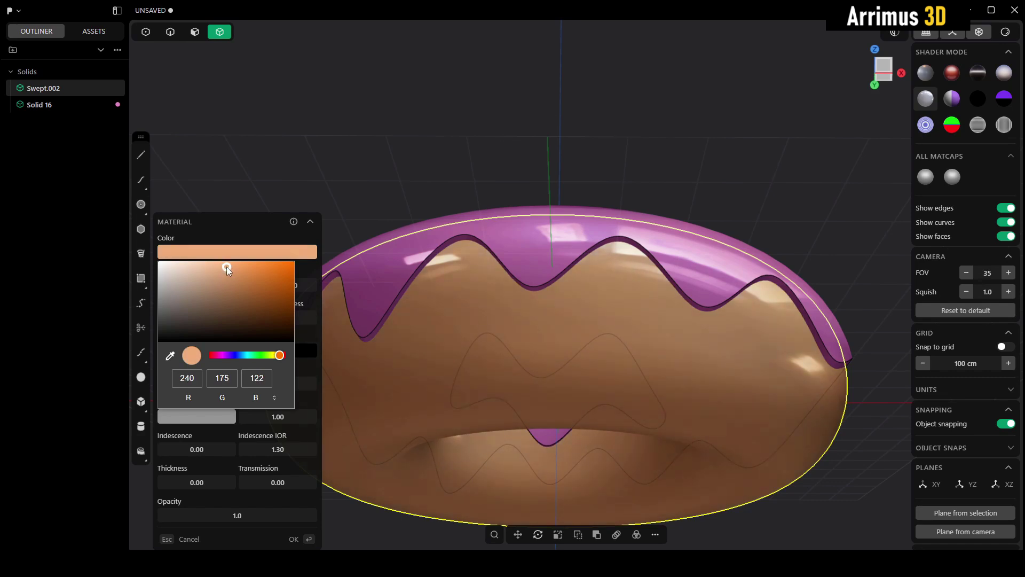
right_click(513, 190)
left_click(547, 162)
Thicken the icing by pushing its outer face outward about 17.8 cm
scroll(587, 225, "up", 2)
key("3")
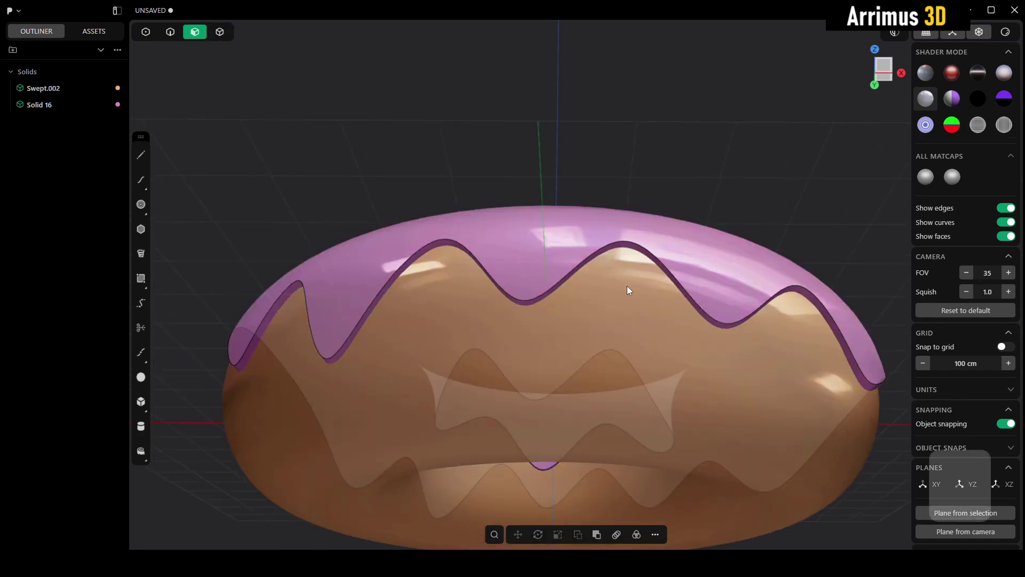
middle_click_drag(627, 287, 513, 254)
scroll(577, 254, "up", 2)
middle_click_drag(618, 254, 685, 206)
left_click(628, 238)
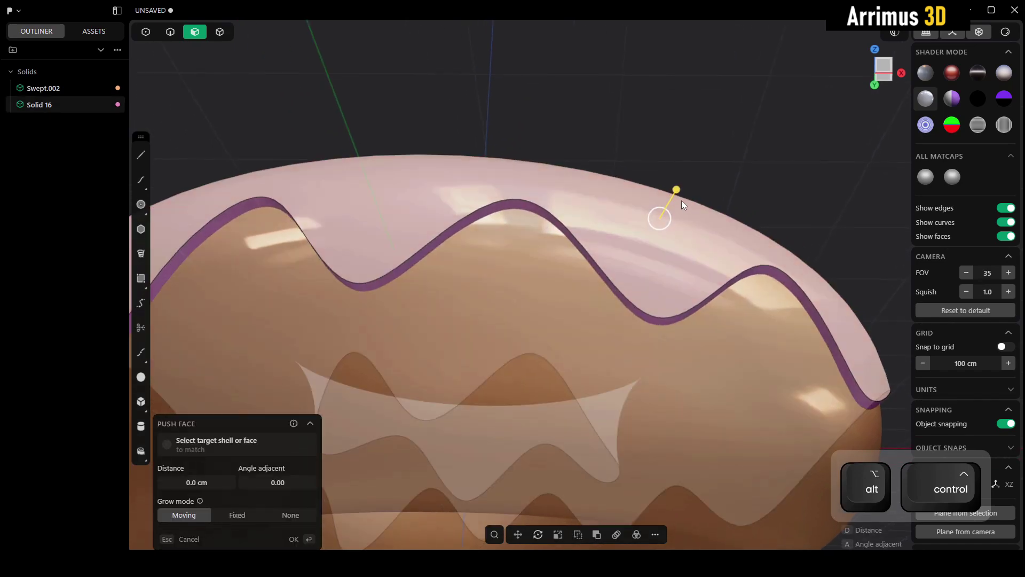
key("d")
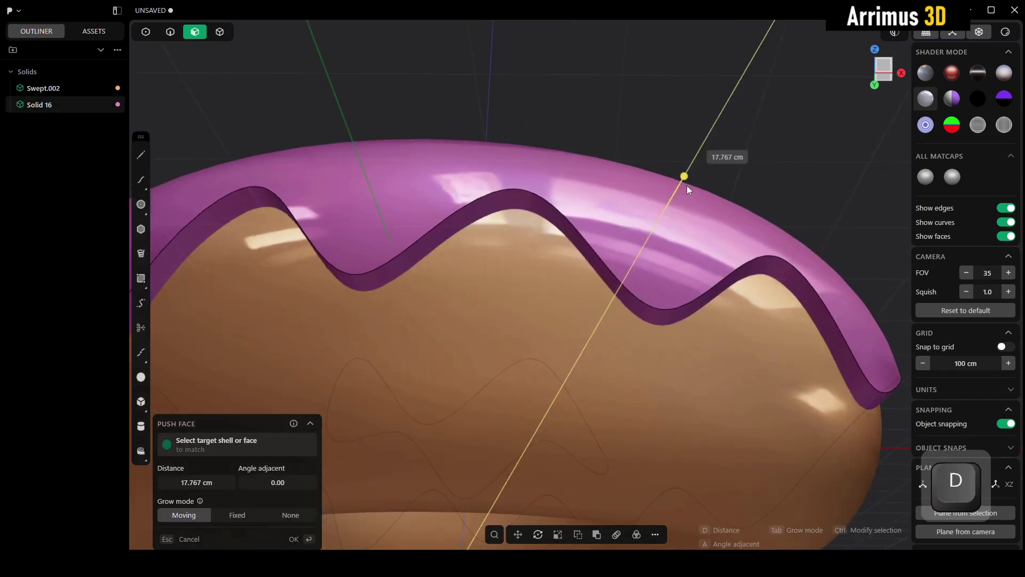
left_click(687, 185)
right_click(688, 185)
left_click(822, 220)
middle_click_drag(748, 243, 681, 295, "alt")
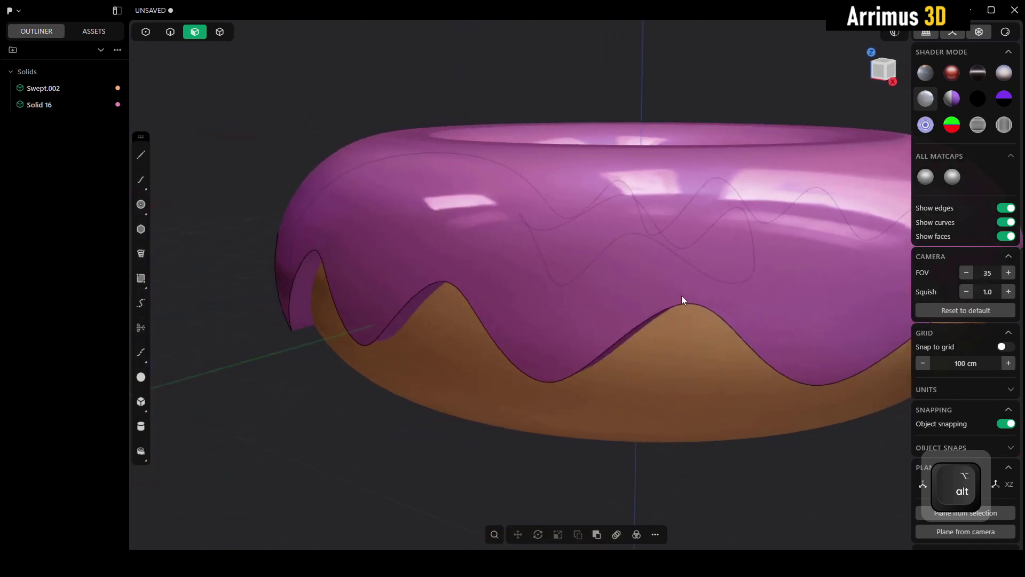
left_click_drag(682, 296, 750, 220, "alt")
key("2")
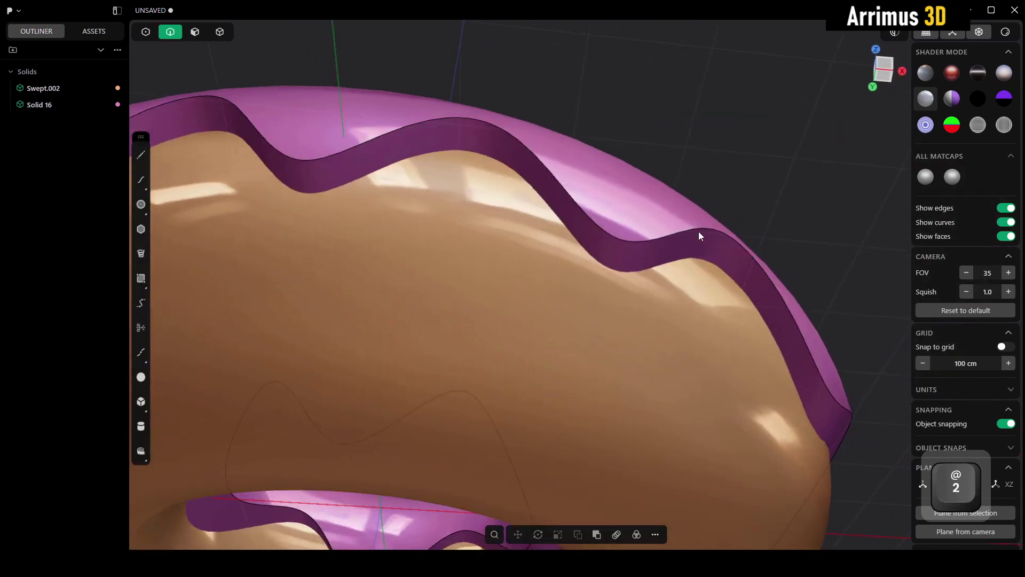
left_click(699, 231)
key("f")
key("d")
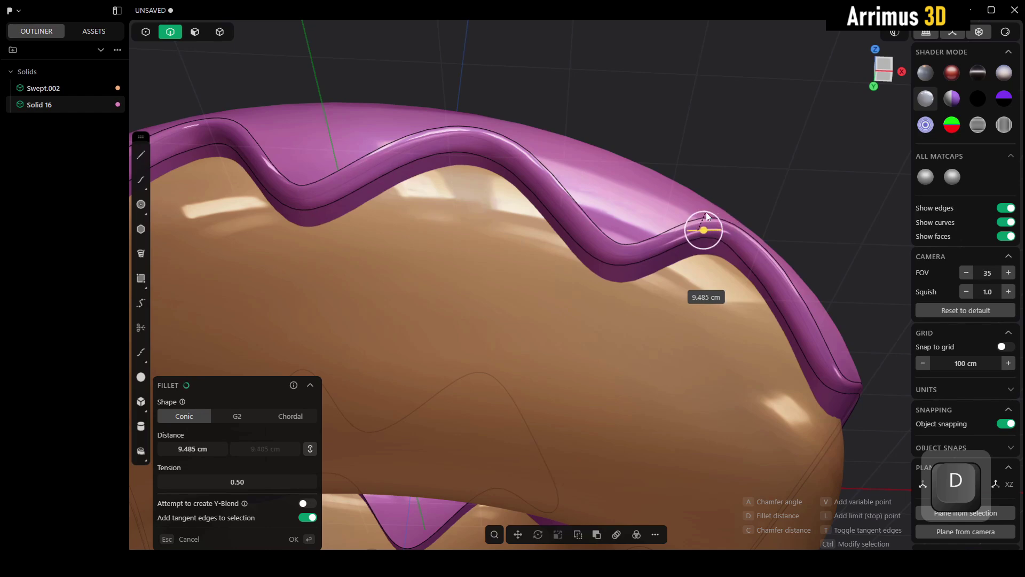
key("Escape")
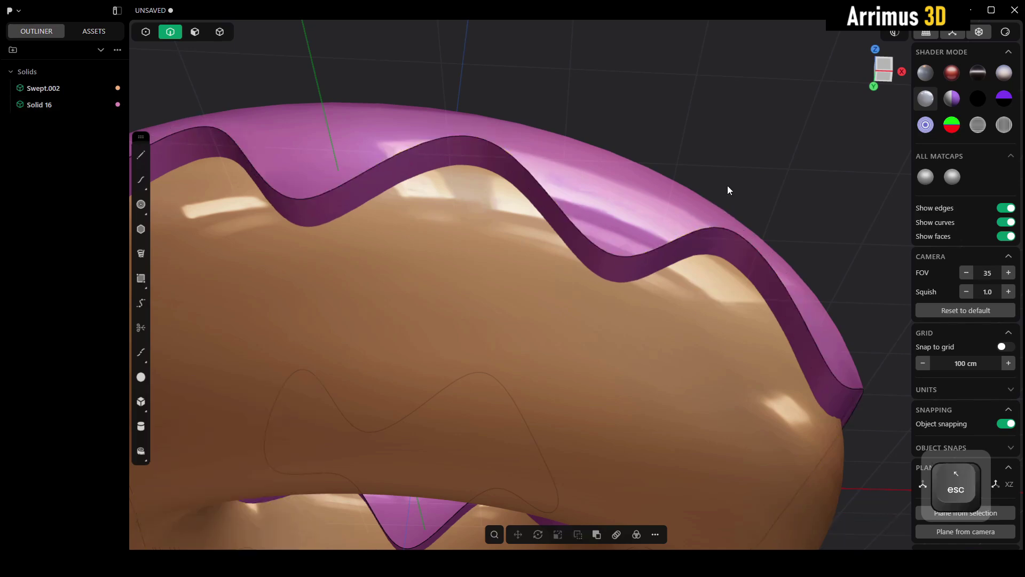
Push the icing's outer face slightly inward to make the icing layer thinner
key("3")
left_click(693, 207)
key("d")
left_click(687, 210)
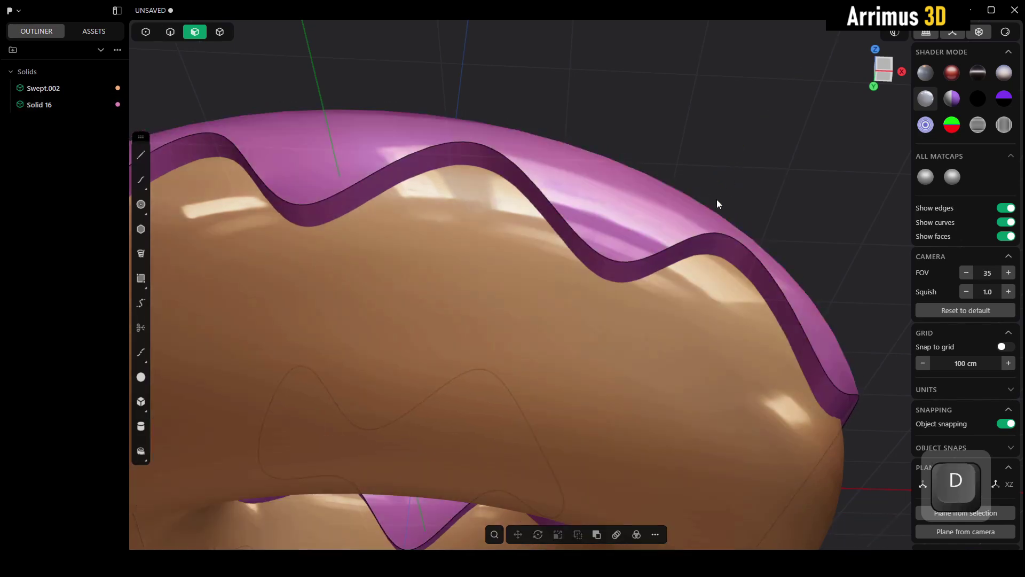
Fillet the outer wavy edge of the icing with a conic fillet of about 17.6 cm
key("2")
left_click(693, 235)
key("d")
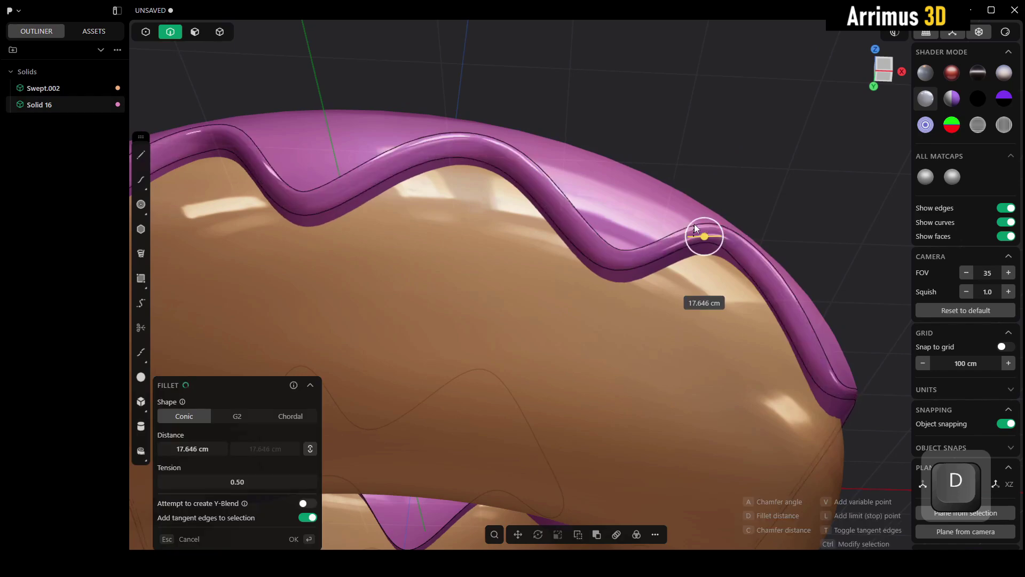
left_click(694, 223)
right_click(694, 223)
middle_click_drag(729, 210, 717, 276, "alt")
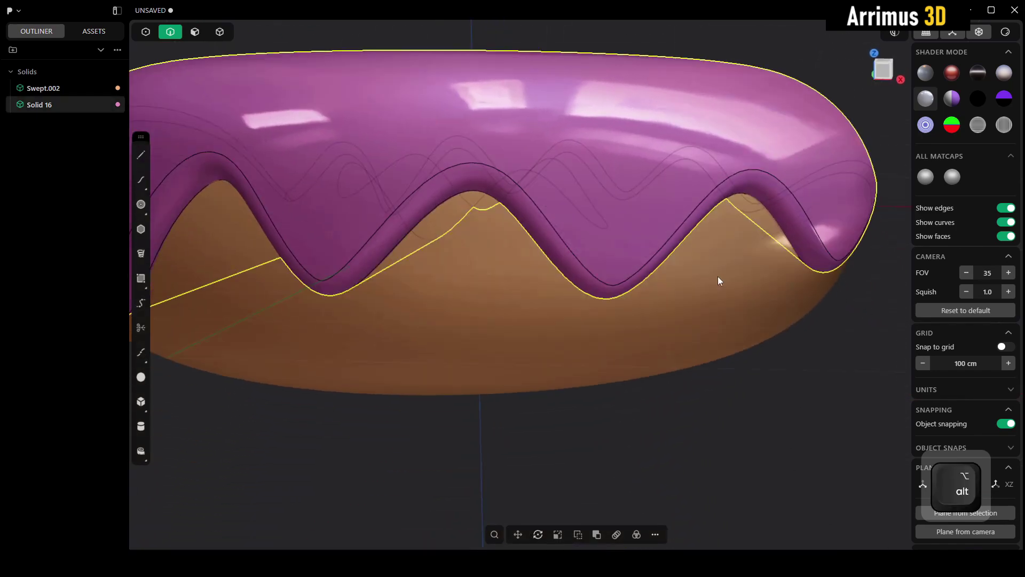
Hide the edge display to examine the rounded icing from above, and turn it back on
scroll(718, 276, "down", 5)
key("ctrl+d")
key("F4")
middle_click_drag(708, 153, 689, 249)
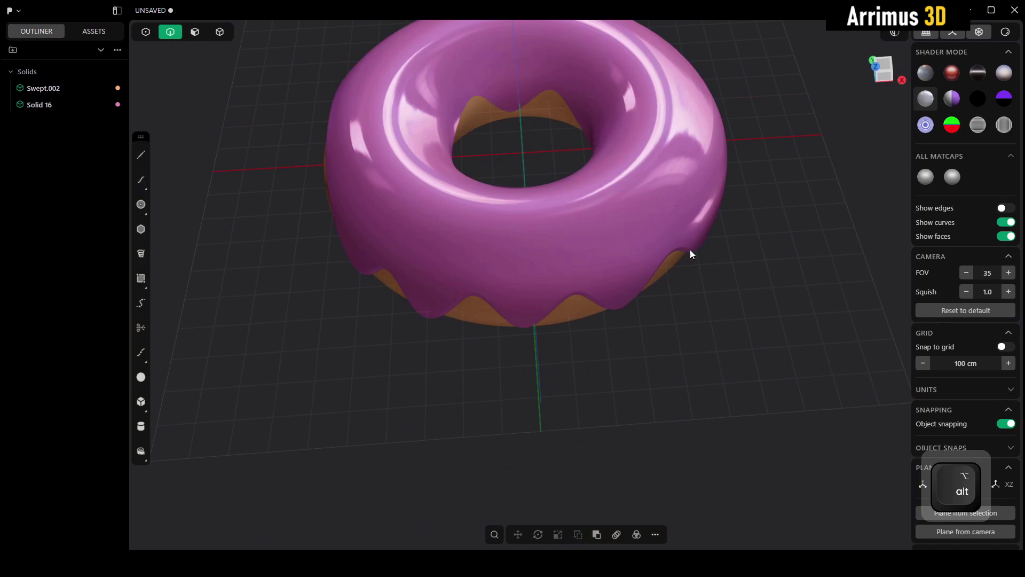
left_click_drag(690, 248, 599, 332, "alt")
key("F4")
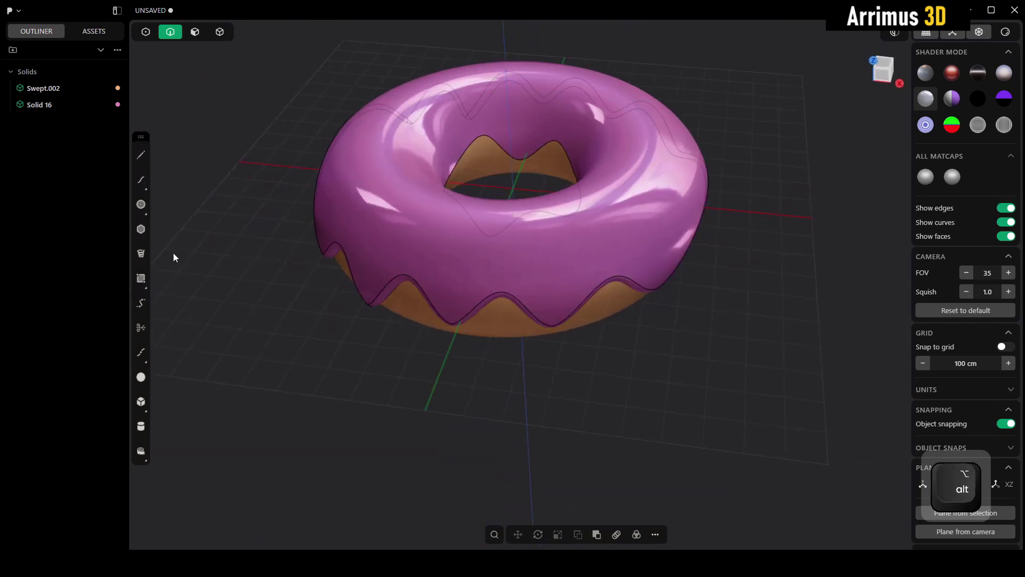
Create a separate sphere of about 50 cm radius on the green axis line in front of the donut
left_click_drag(173, 254, 246, 286, "alt")
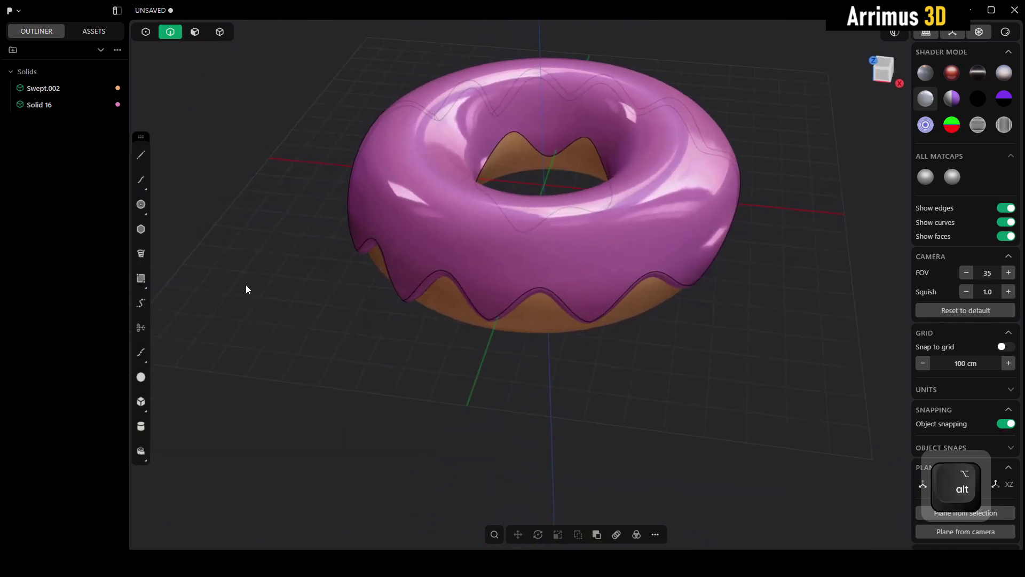
left_click(141, 377)
left_click_drag(395, 437, 434, 450, "alt")
left_click(468, 412)
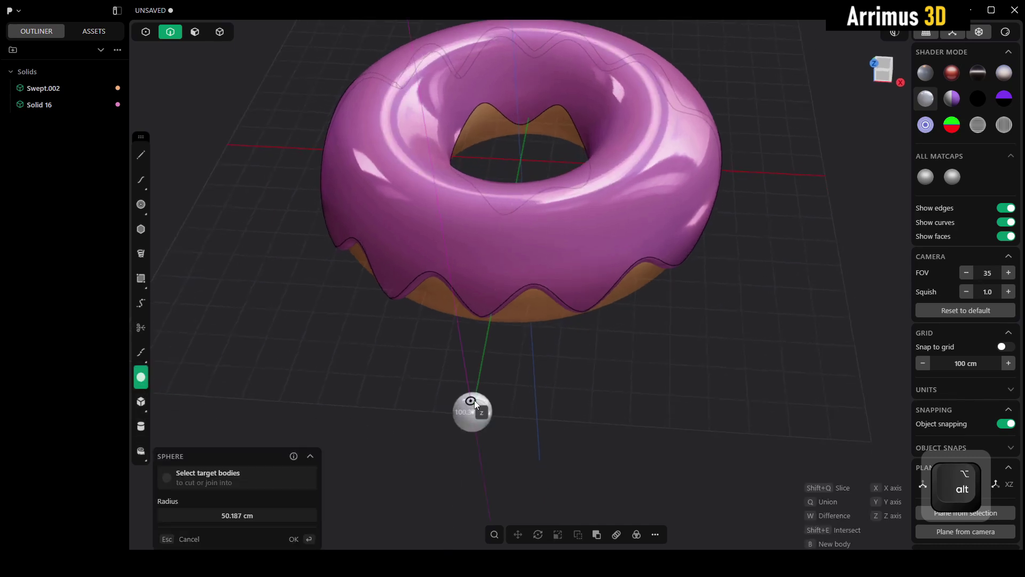
left_click(474, 402)
left_click(546, 402)
Mirror the sphere across the X direction, cutting it at the mirror plane into two separate halves
key("4")
left_click(487, 416)
middle_click_drag(487, 416, 525, 379)
scroll(523, 395, "up", 5)
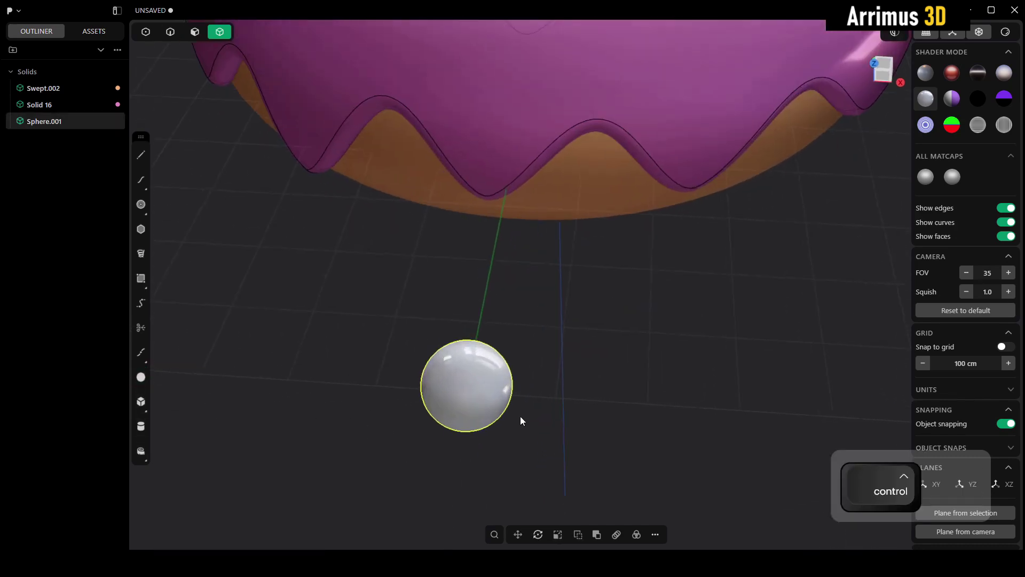
key("alt+x")
key("x")
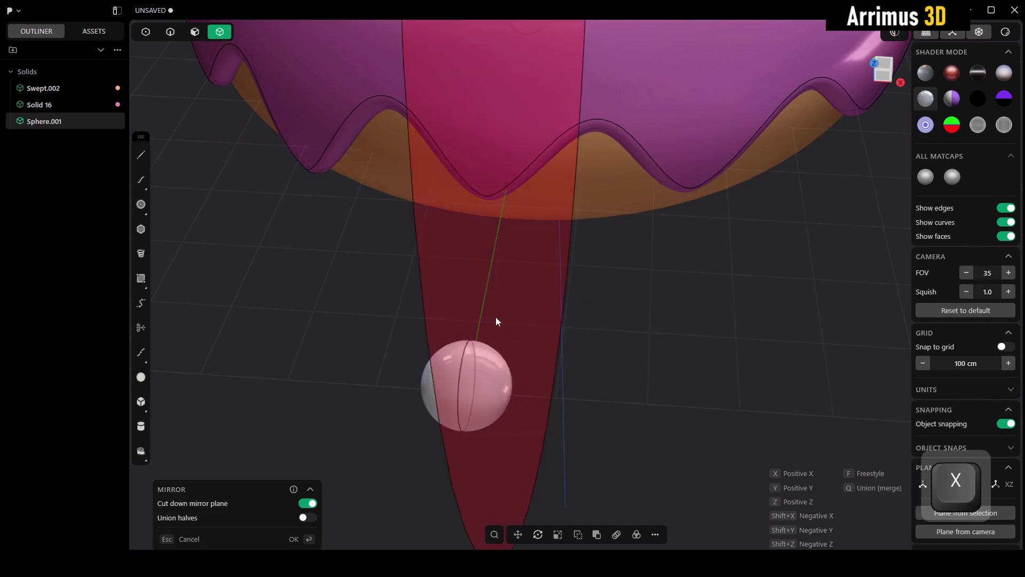
key("Return")
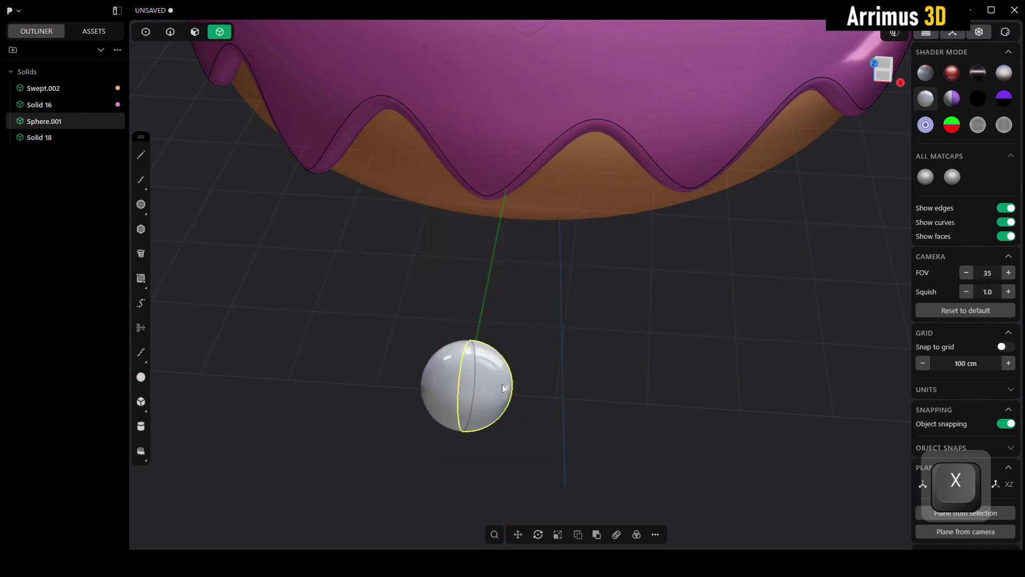
Remove one half of the sphere and extrude the remaining half's flat face about 192 cm
key("3")
left_click(447, 348)
key("d")
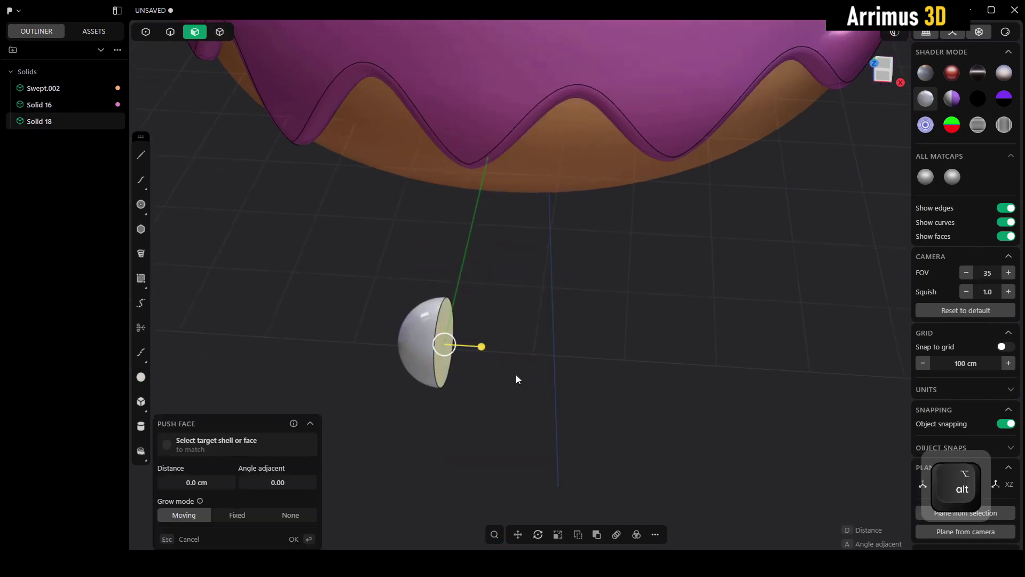
left_click_drag(499, 362, 674, 380)
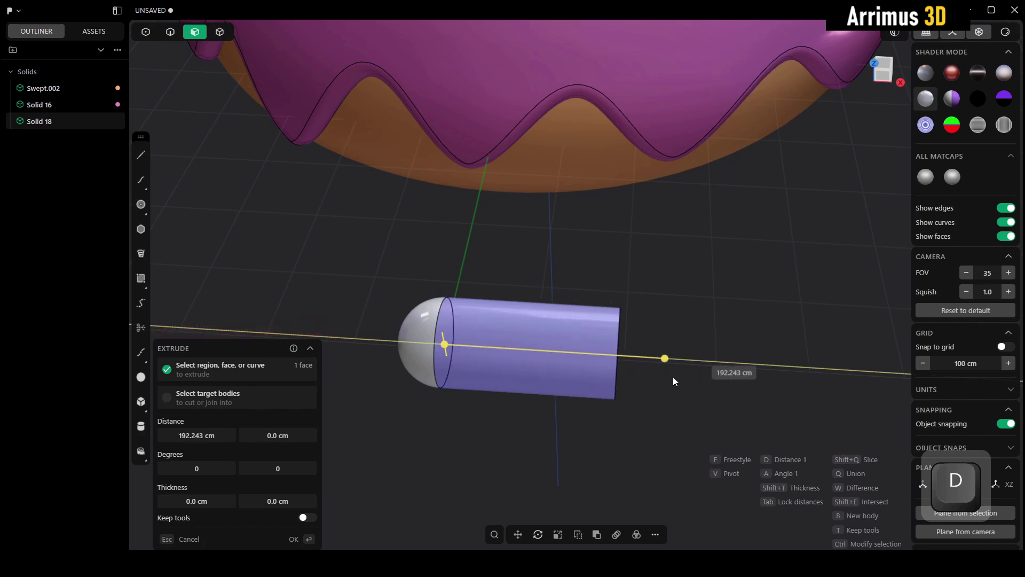
left_click(672, 377)
right_click(683, 371)
Mirror the half capsule across its flat end face with Union halves enabled to form one complete capsule
key("4")
left_click(603, 342)
middle_click_drag(686, 373, 606, 338, "alt")
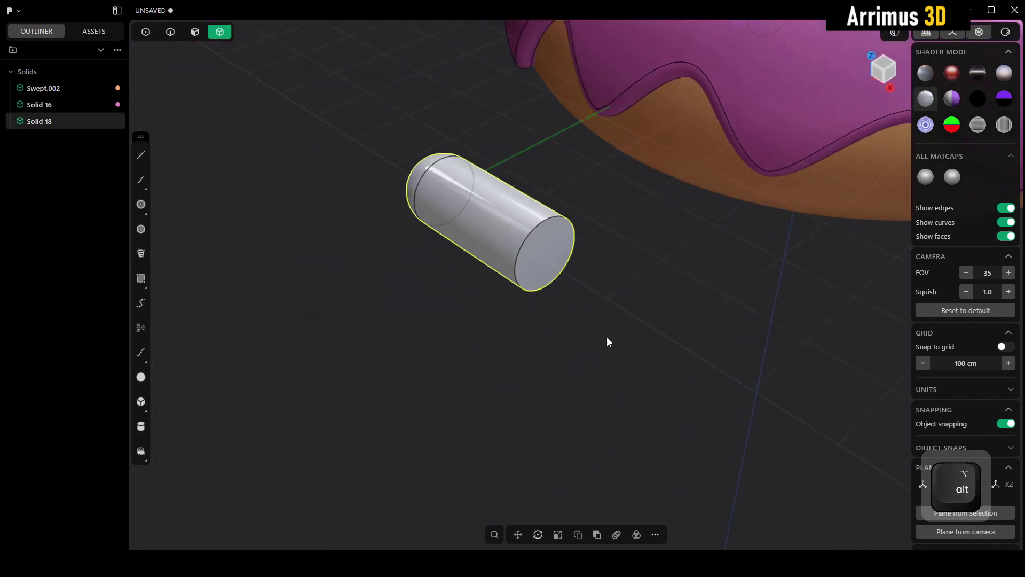
key("alt+x")
middle_click_drag(552, 271, 569, 361)
left_click(567, 357)
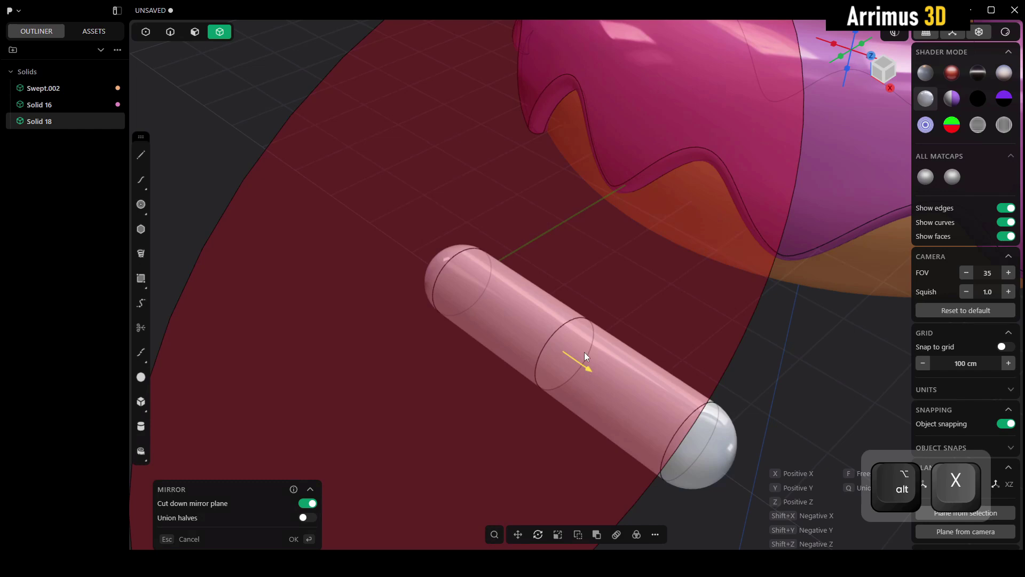
key("q")
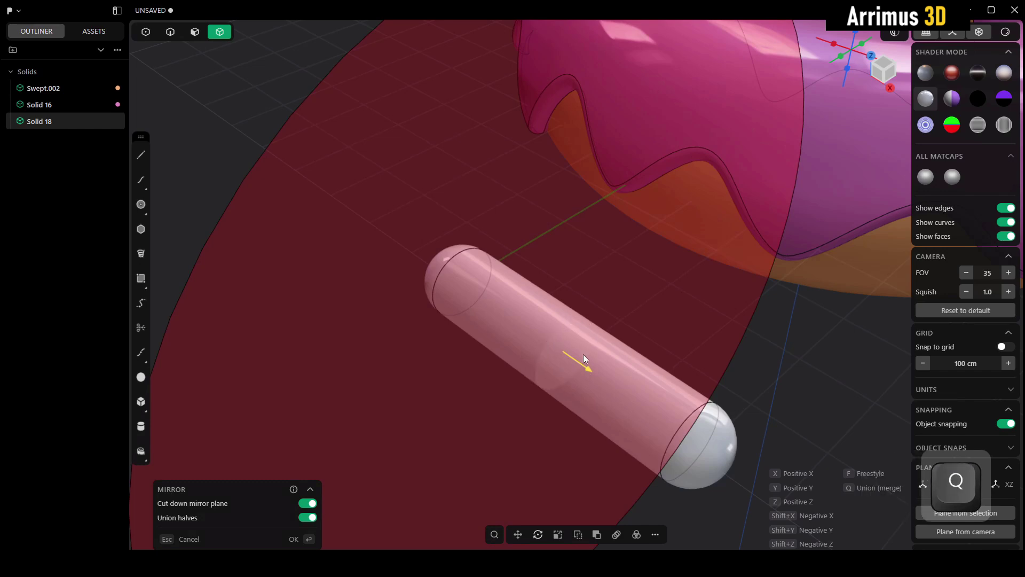
right_click(618, 320)
Scale the whole capsule down uniformly
middle_click_drag(634, 347, 696, 303, "alt")
left_click(697, 302)
key("4")
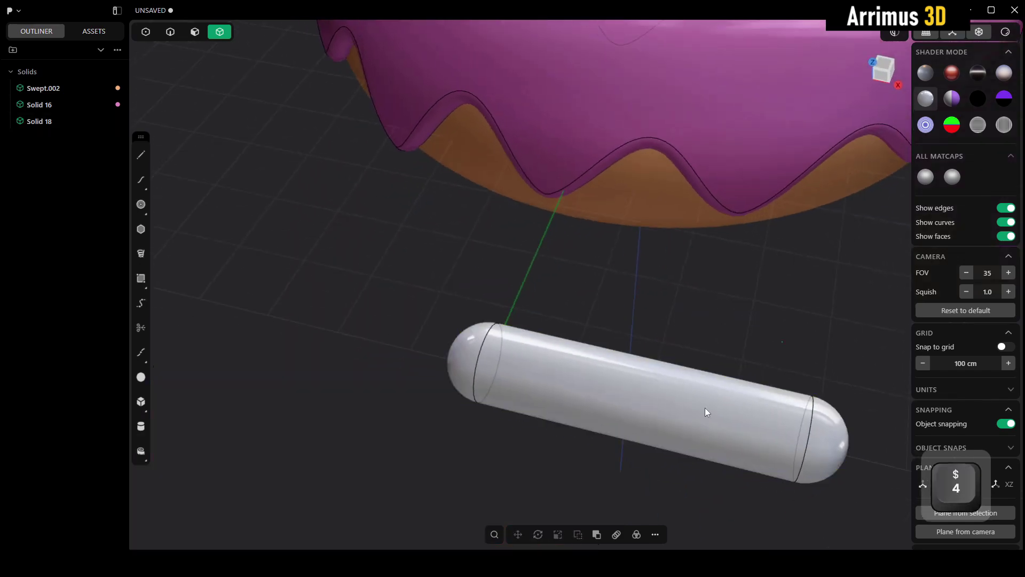
left_click(705, 408)
middle_click_drag(660, 442, 662, 309)
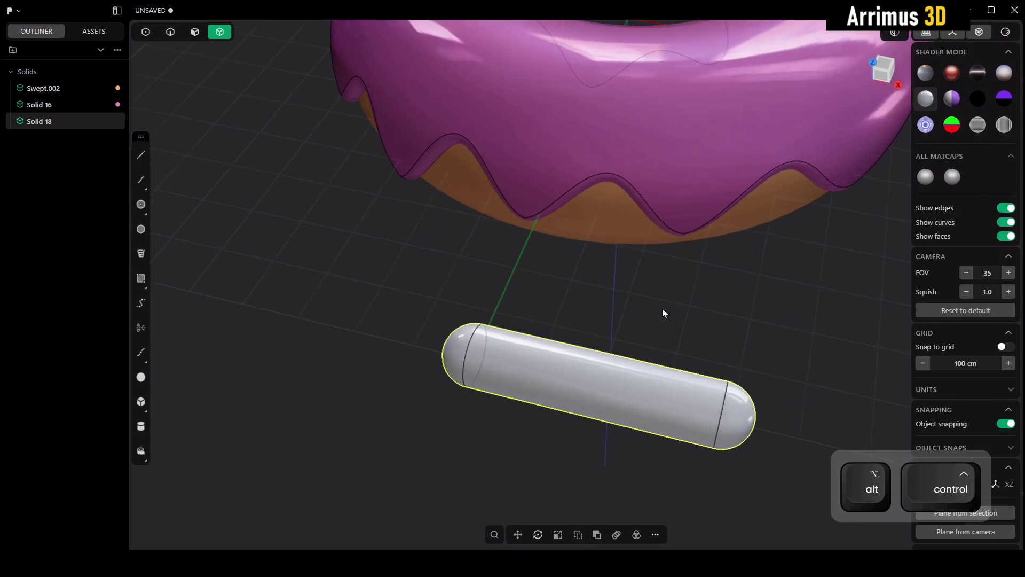
key("s")
left_click(655, 348)
Place a copy of the capsule by its centroid on the icing's front surface, scaled to about 0.21
mouse_move(657, 350)
left_mouse_down("alt")
mouse_move(673, 346)
mouse_move(669, 368)
mouse_move(671, 360)
left_mouse_up("alt")
key("ctrl+d")
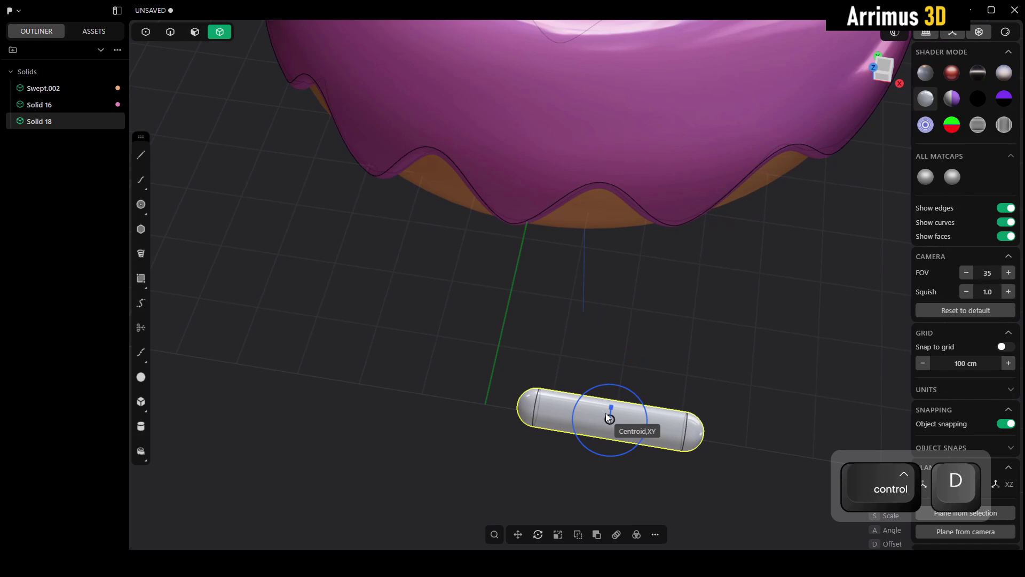
scroll(612, 422, "down", 5)
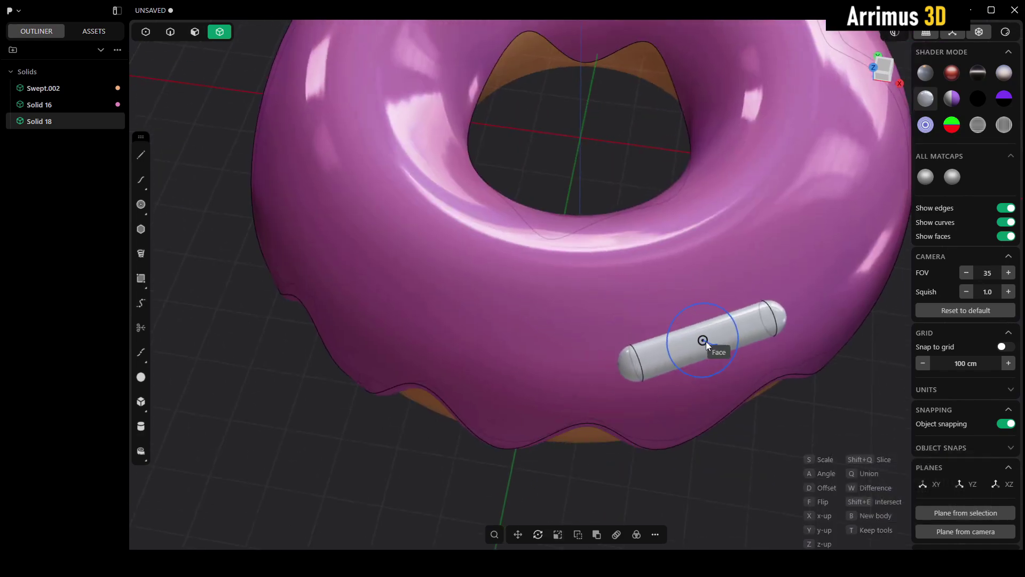
left_click_drag(706, 342, 621, 290, "alt+shift")
scroll(634, 315, "up", 5)
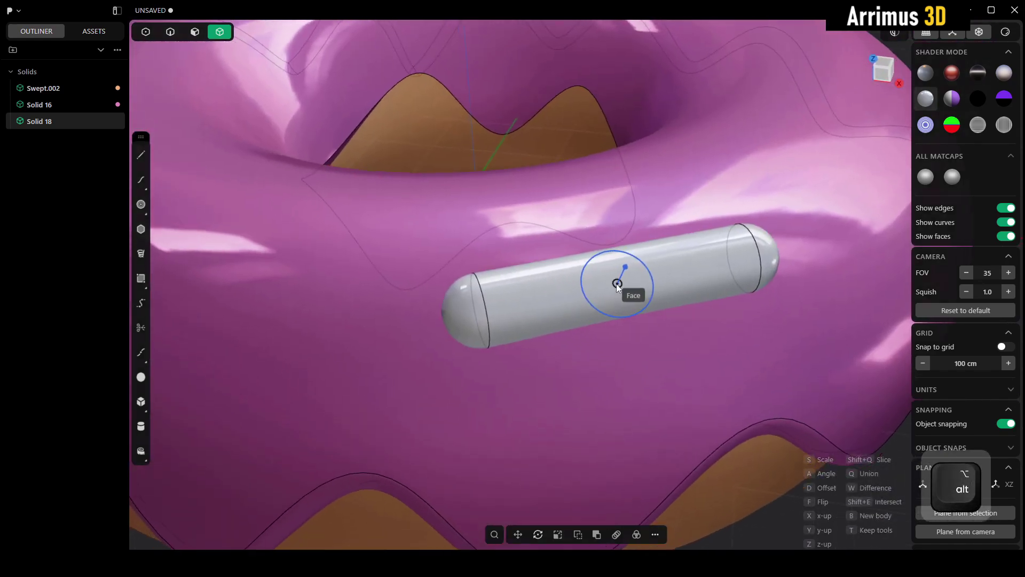
scroll(656, 272, "down", 3)
key("s")
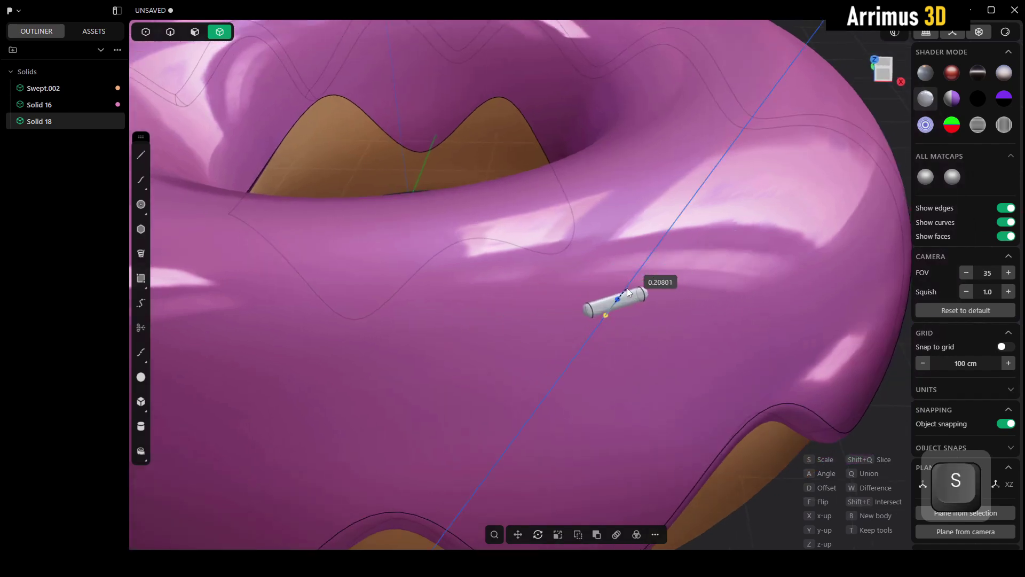
left_click(627, 287)
Offset the placed sprinkle about -2.4 cm from the icing surface, rotate it about 45°, and commit the copy
left_click_drag(658, 335, 609, 199, "ctrl+alt")
key("d")
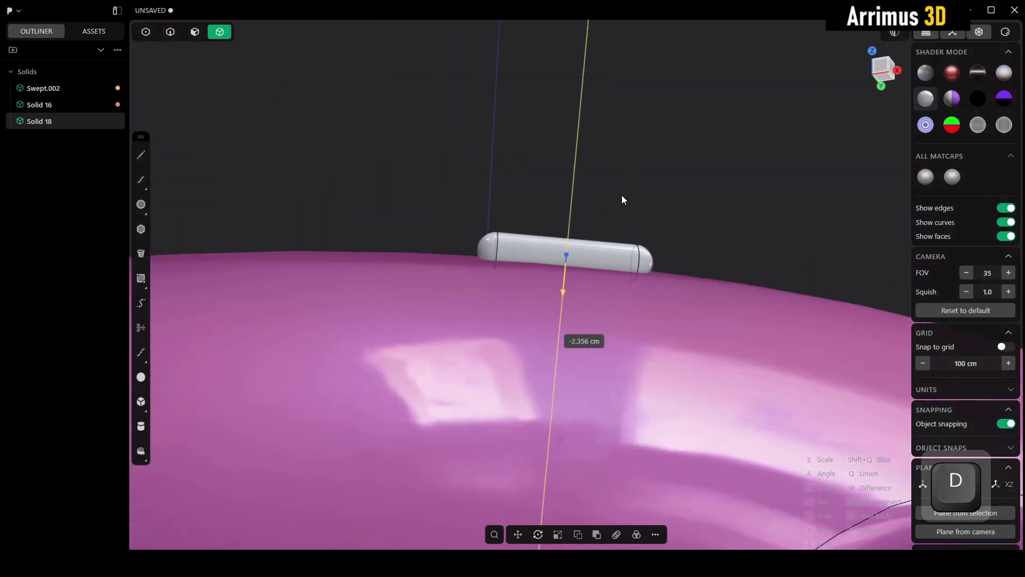
left_click_drag(621, 200, 645, 389, "alt")
key("a")
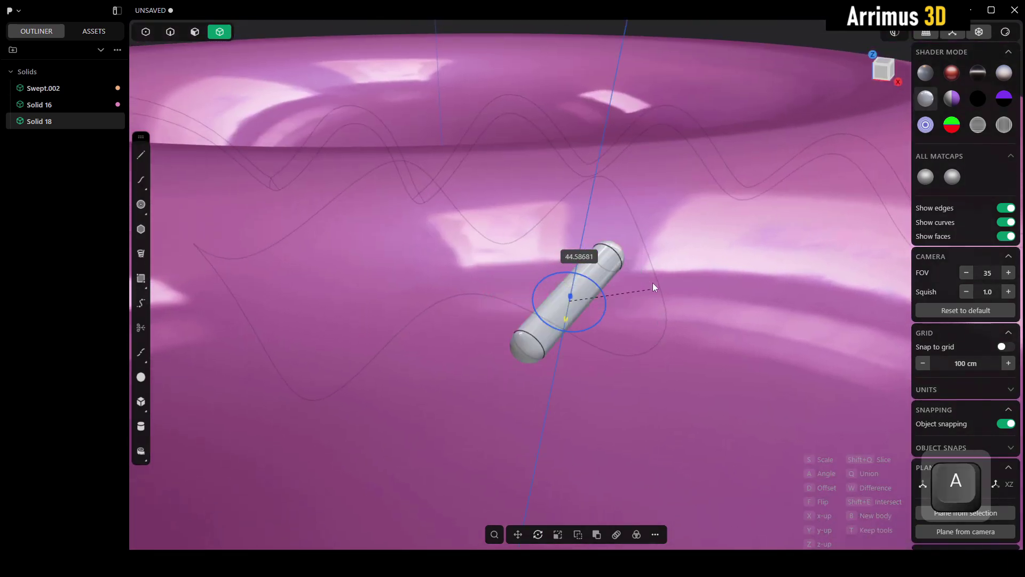
left_click(648, 278)
middle_click_drag(647, 277, 703, 319, "alt")
scroll(639, 311, "down", 5)
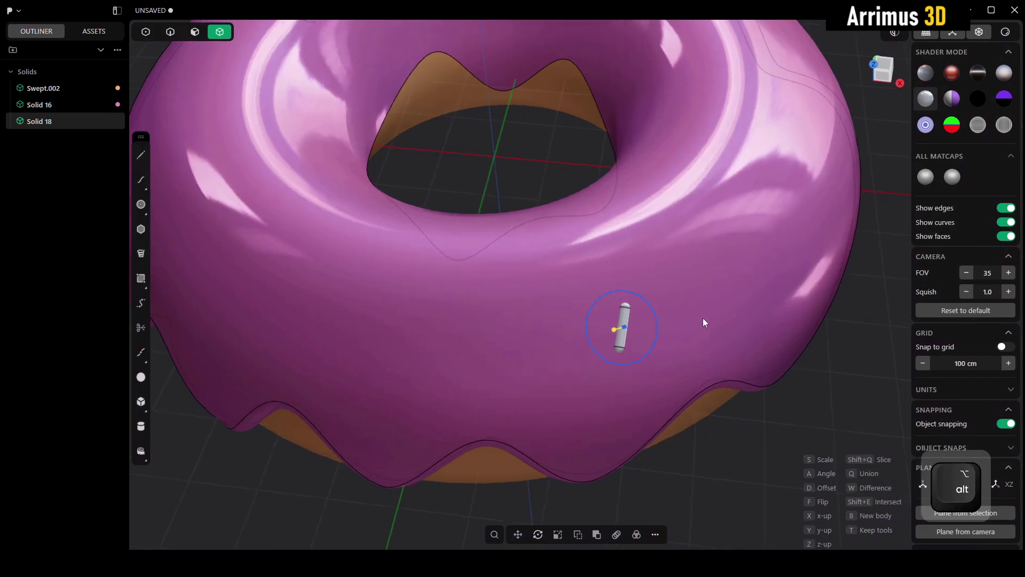
middle_click_drag(592, 321, 624, 294, "alt")
right_click(624, 292)
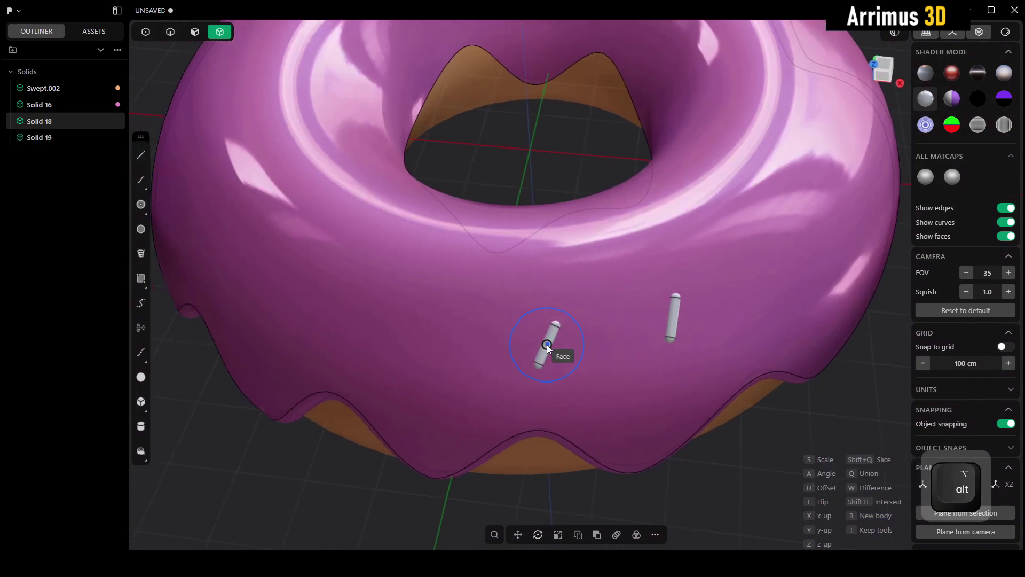
Place a second sprinkle on the icing beside the first one and rotate it to a different angle
left_click(547, 344)
key("a")
left_click(521, 293)
right_click(501, 298)
Place a third sprinkle on the icing closer to the donut's hole and turn it to slant the opposite way
middle_click_drag(455, 299, 495, 326)
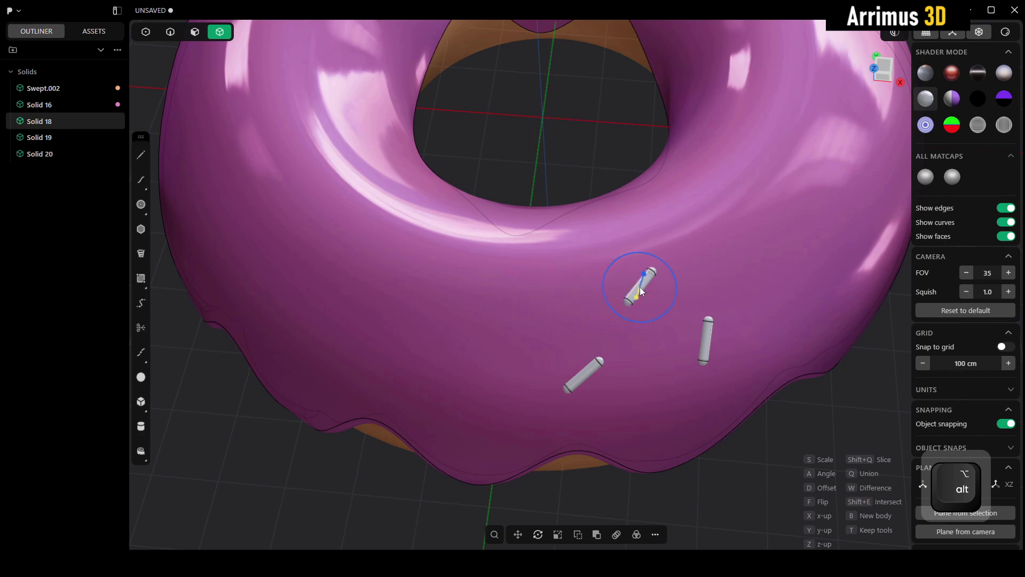
key("a")
left_click(542, 274)
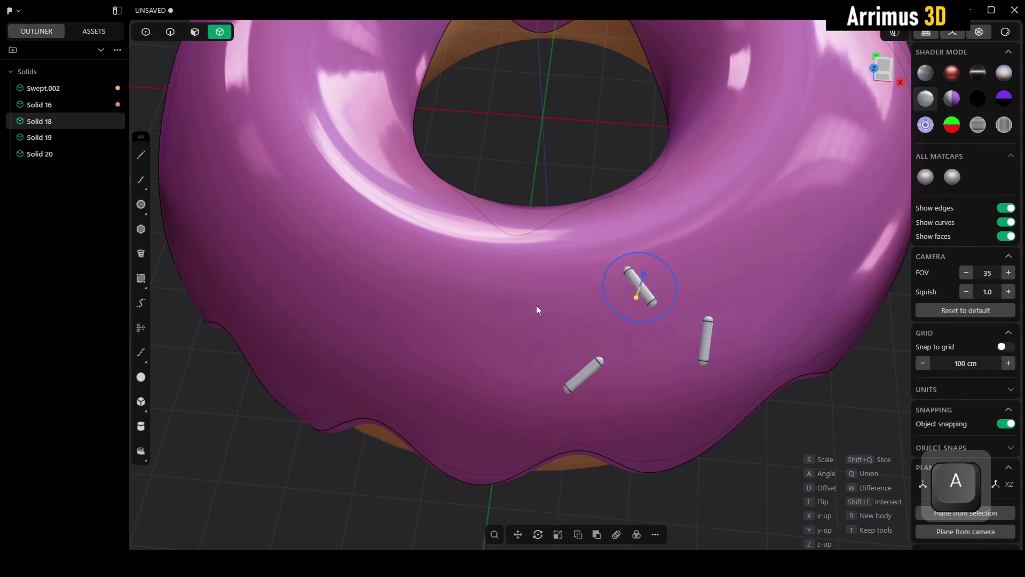
right_click(536, 306)
Place a fourth sprinkle near the icing's wavy lower edge and rotate it to its own angle
middle_click_drag(701, 348, 604, 328)
left_click(568, 424)
key("a")
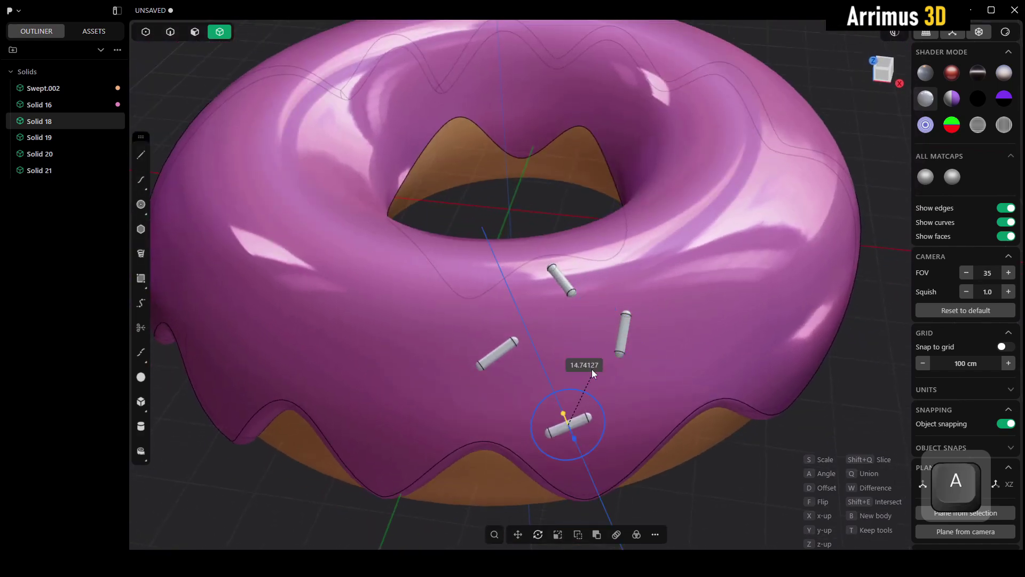
left_click(586, 353)
right_click(586, 354)
Create a radial array of the four placed sprinkles around the origin with 12 copies over 360 degrees
middle_click_drag(648, 366, 609, 370, "alt")
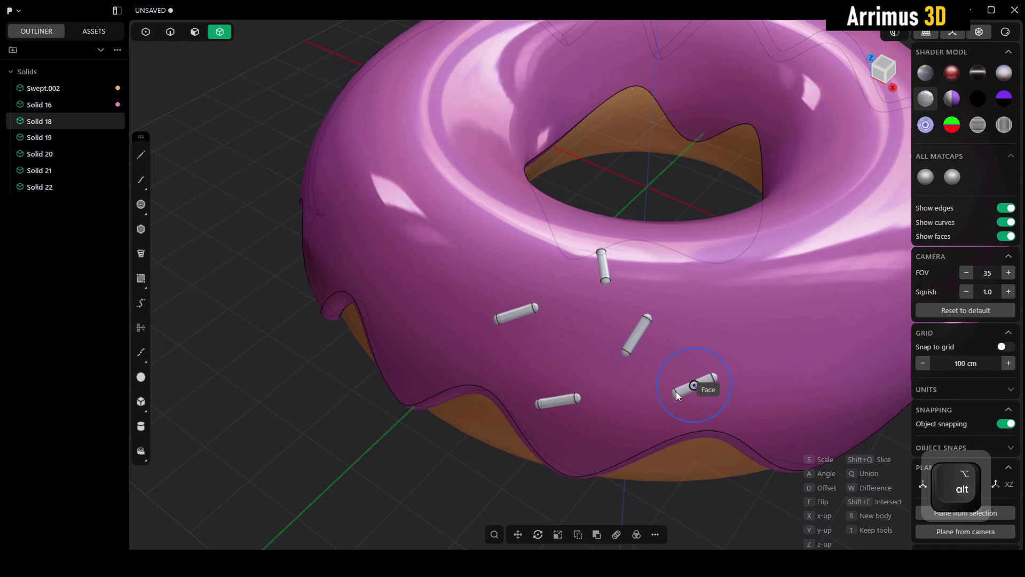
middle_click_drag(676, 391, 646, 403)
middle_click_drag(644, 354, 677, 370)
right_click_drag(677, 370, 594, 274, "alt")
left_click_drag(464, 227, 688, 431)
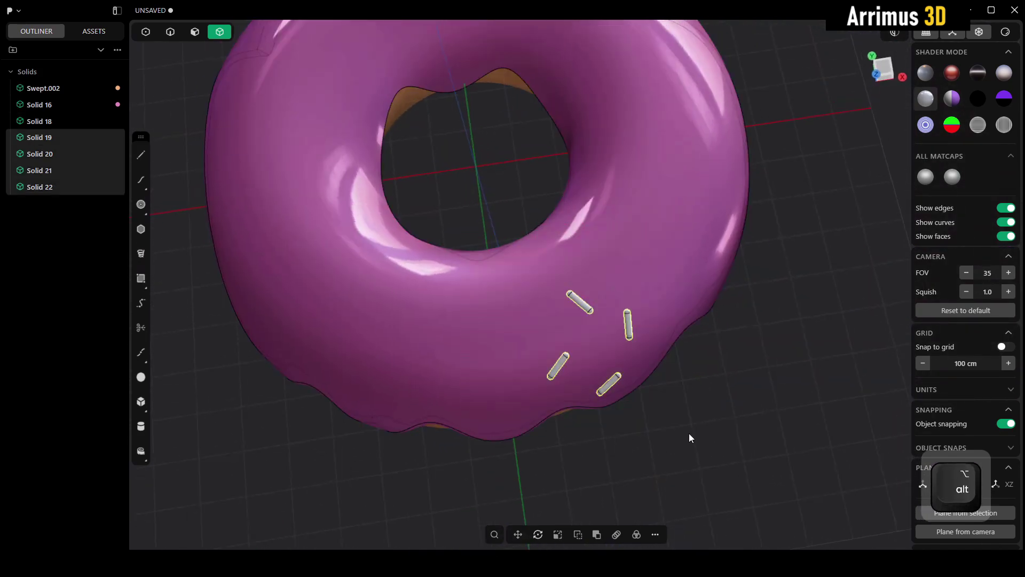
left_click(636, 535)
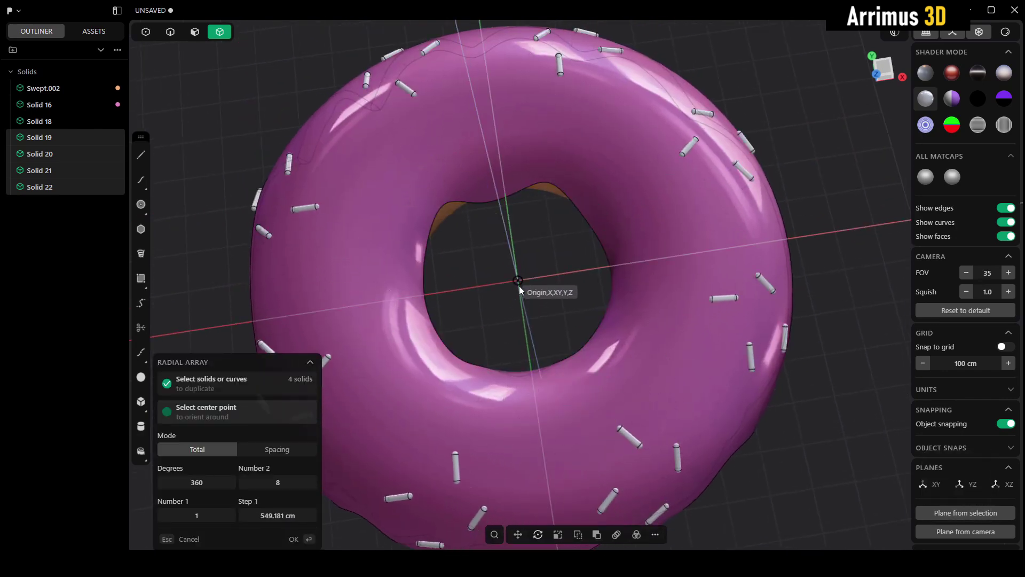
left_click(519, 286)
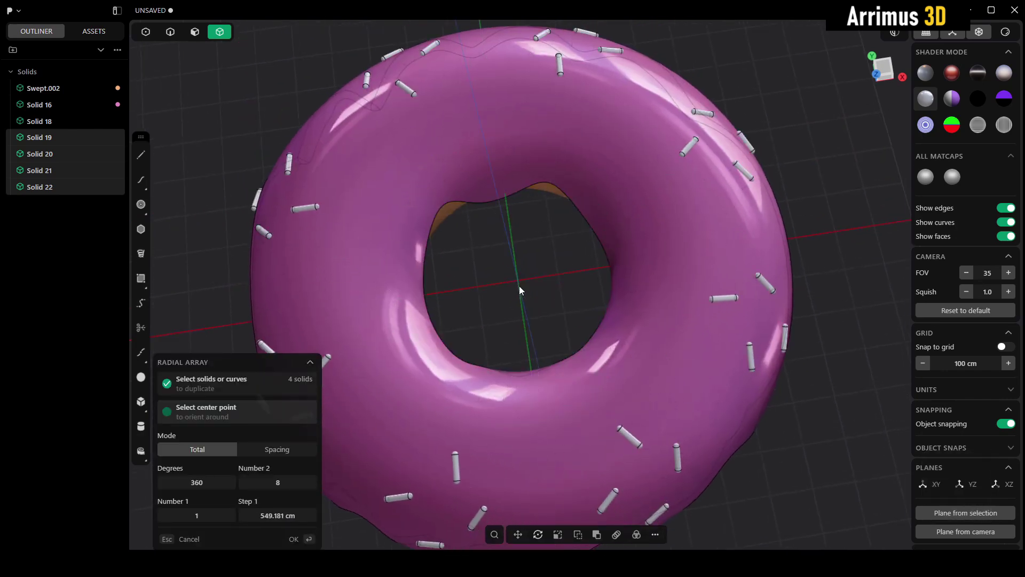
left_click(290, 486)
type("12")
key("Return")
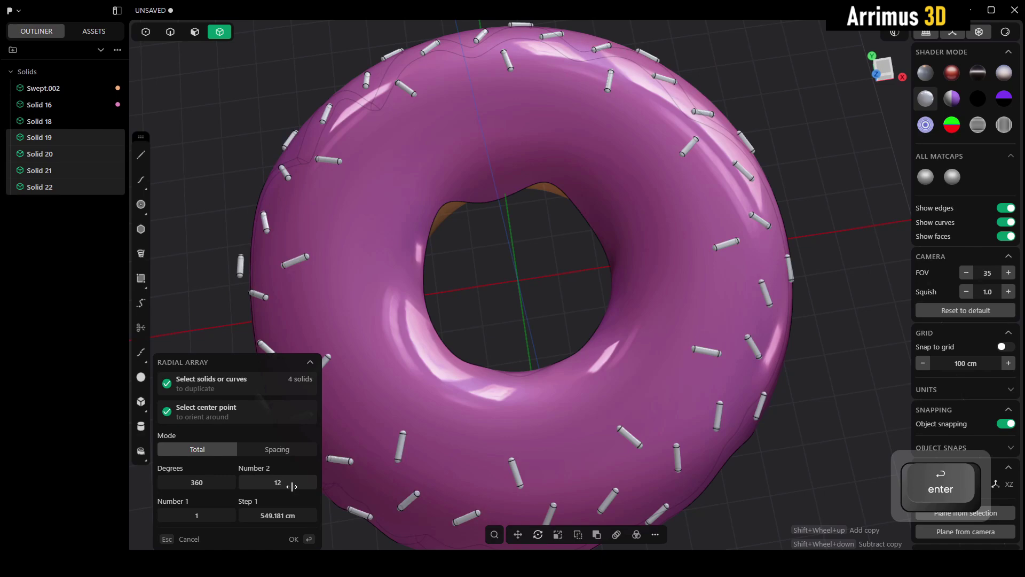
right_click(582, 394)
Place a duplicate of one sprinkle in the gap on the icing's inner side and rotate it to a steep angle
middle_click_drag(736, 480, 723, 350)
left_click(722, 347)
left_click(590, 172)
middle_click_drag(590, 169, 621, 414)
scroll(597, 223, "up", 6)
scroll(622, 414, "up", 3)
key("ctrl+d")
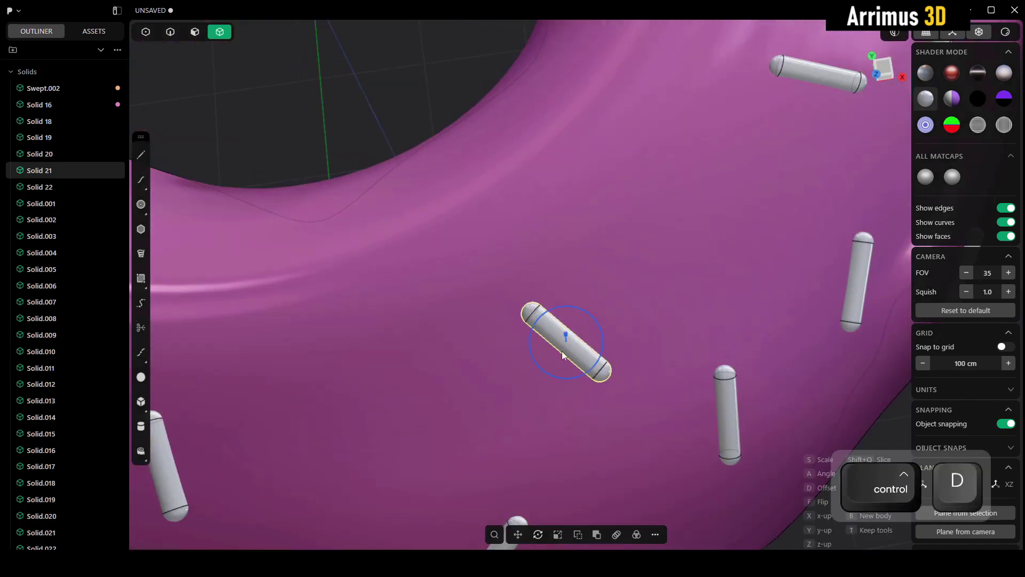
scroll(534, 325, "down", 8)
left_click(475, 357)
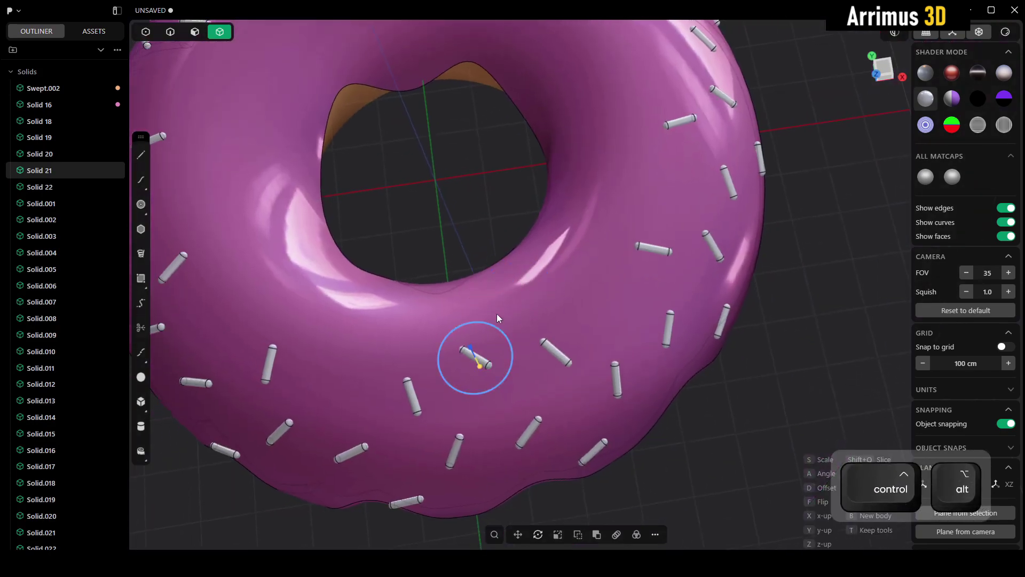
key("a")
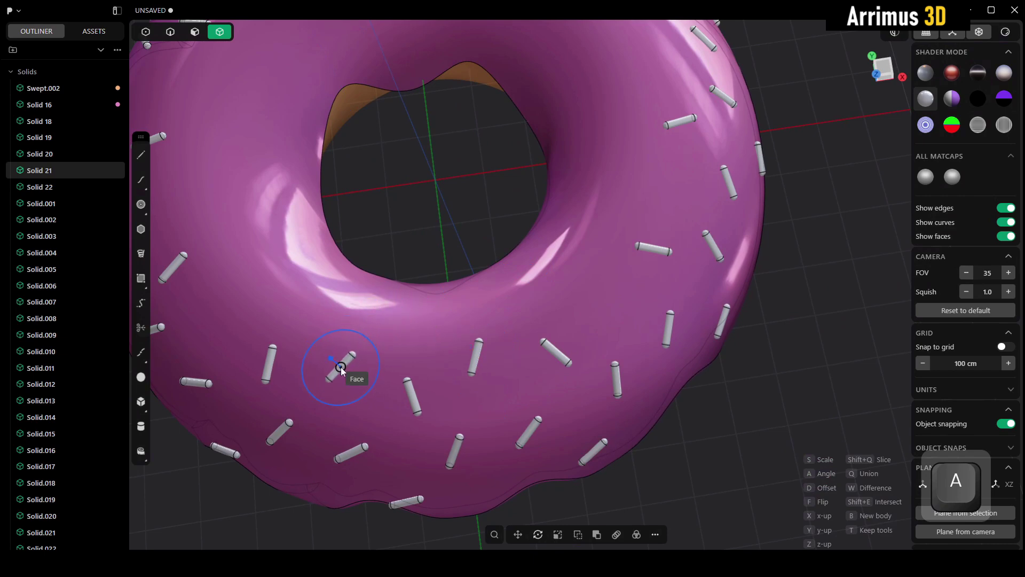
Place another sprinkle copy near the front edge of the donut's hole and rotate it to a diagonal angle
left_click(498, 293)
key("a")
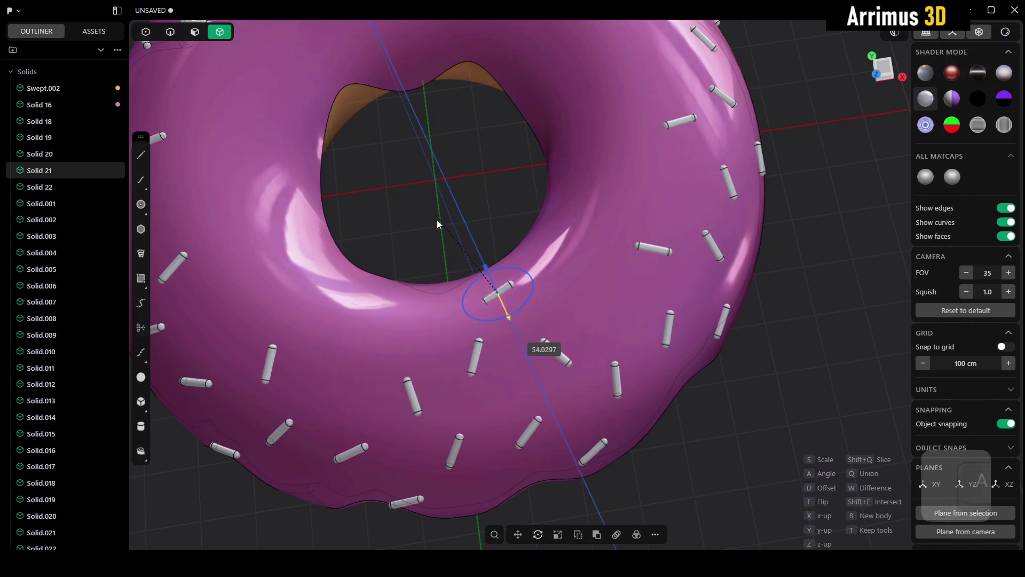
key("a")
left_click(446, 231)
Place a third inner sprinkle beside the last one, rotate it to slant the opposite way, and finish placing copies
left_click(434, 320)
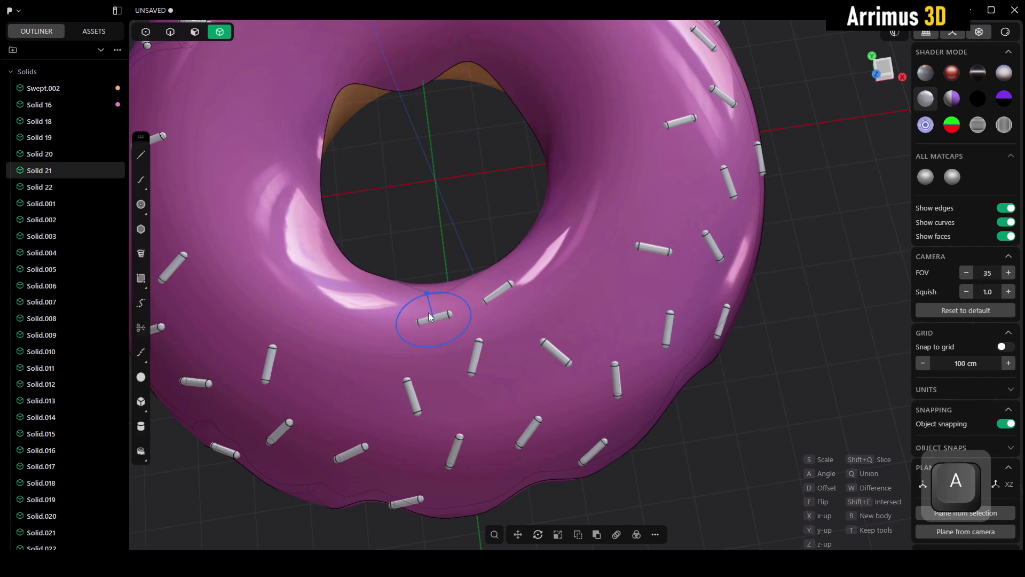
key("a")
left_click(423, 281)
middle_click_drag(493, 297, 500, 300)
left_click(500, 302)
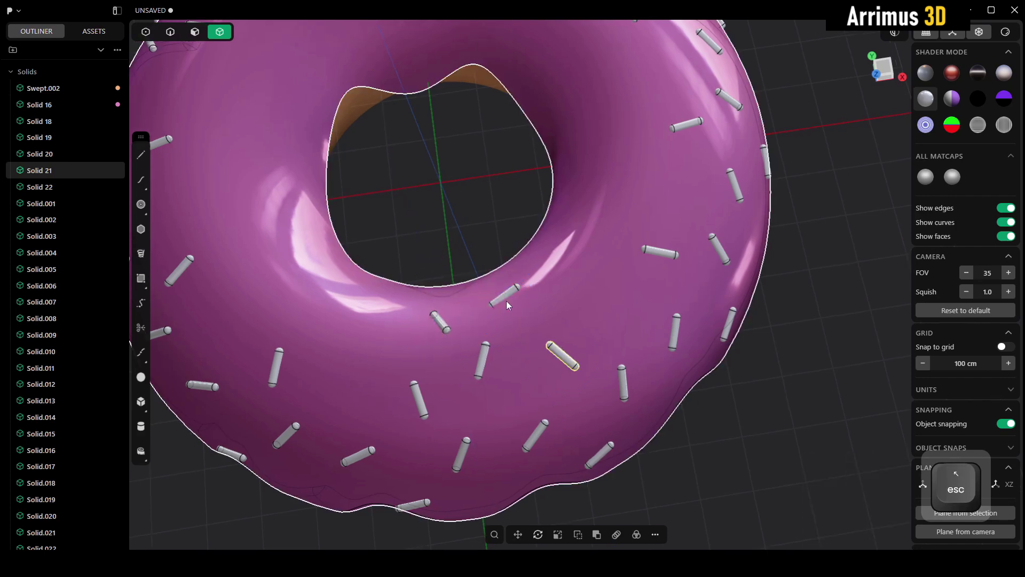
Create a radial array of the three new inner sprinkles around the origin with 12 copies over 360 degrees
key("4")
left_click_drag(530, 386, 531, 389)
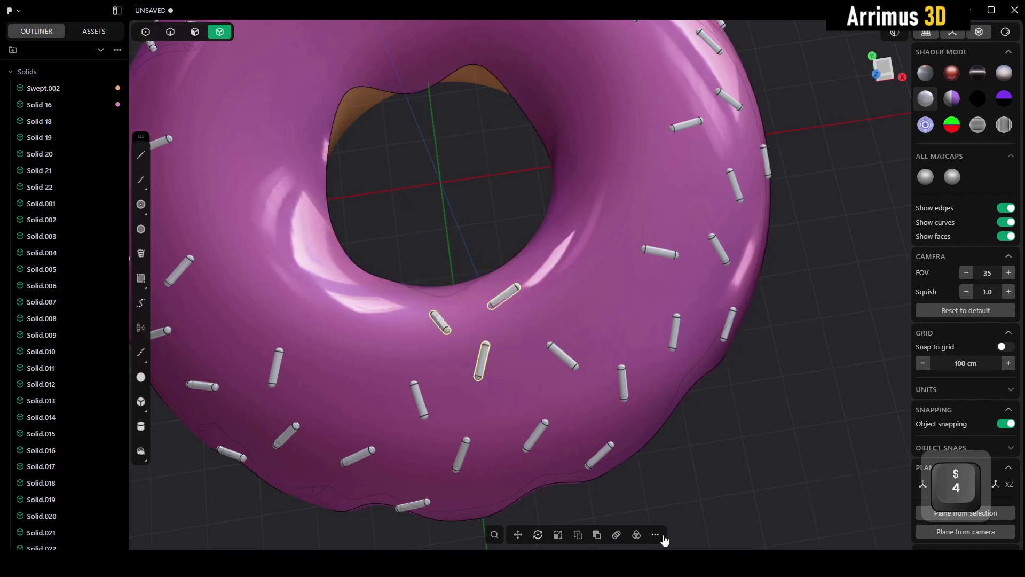
left_click(641, 541)
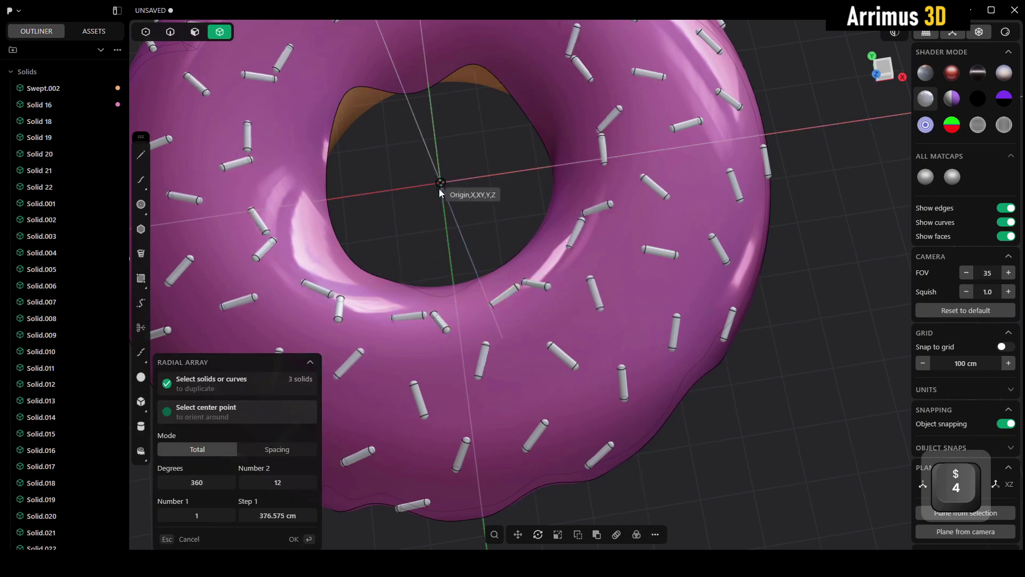
left_click(440, 183)
middle_click_drag(445, 178, 488, 262)
left_click(488, 262)
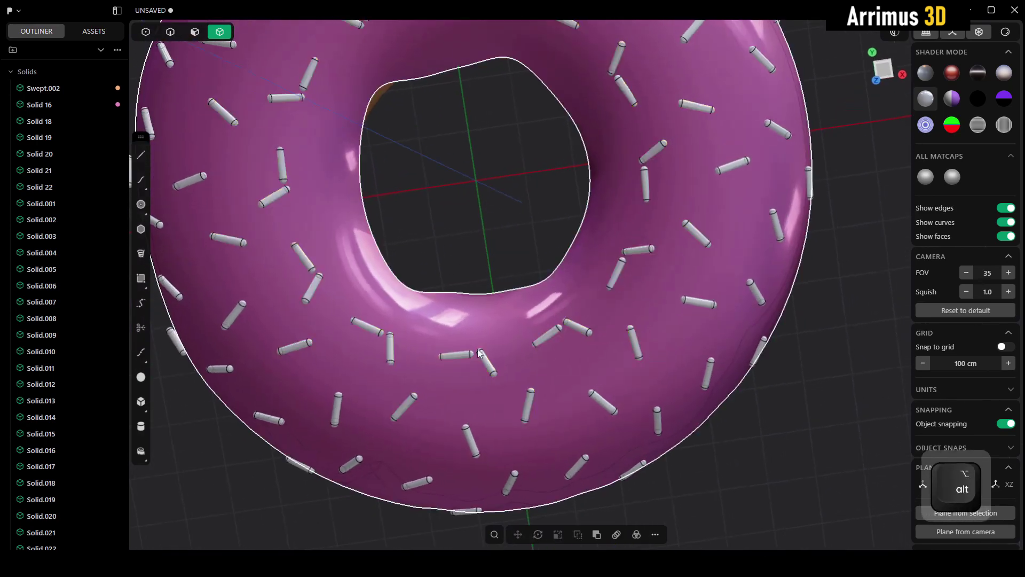
Delete five inner sprinkles that crowd their neighbours around the back and sides of the donut's hole
left_click(390, 350)
key("x")
middle_click_drag(655, 116, 632, 246)
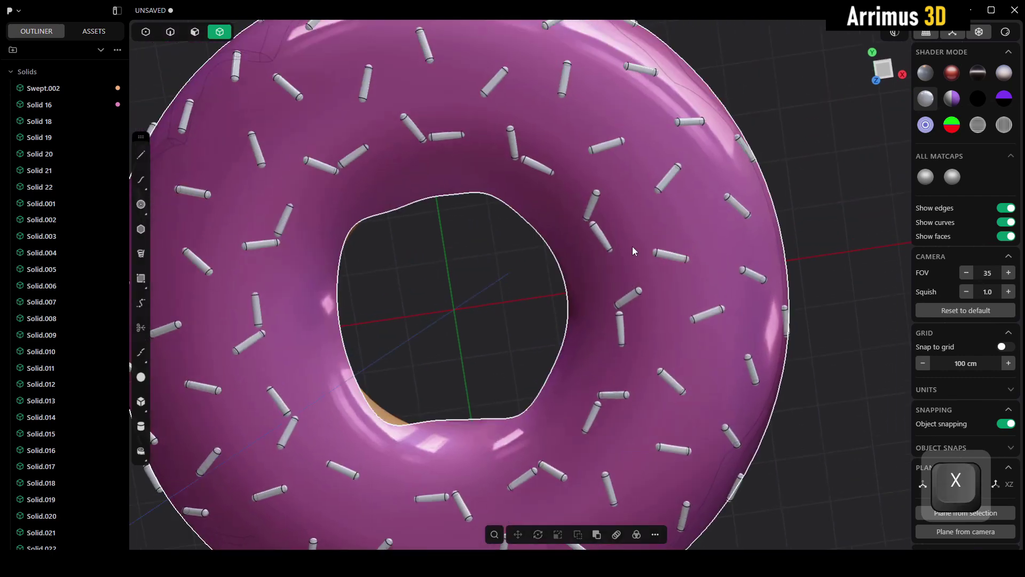
left_click(602, 236)
key("x")
left_click(447, 136)
key("x")
left_click(283, 218)
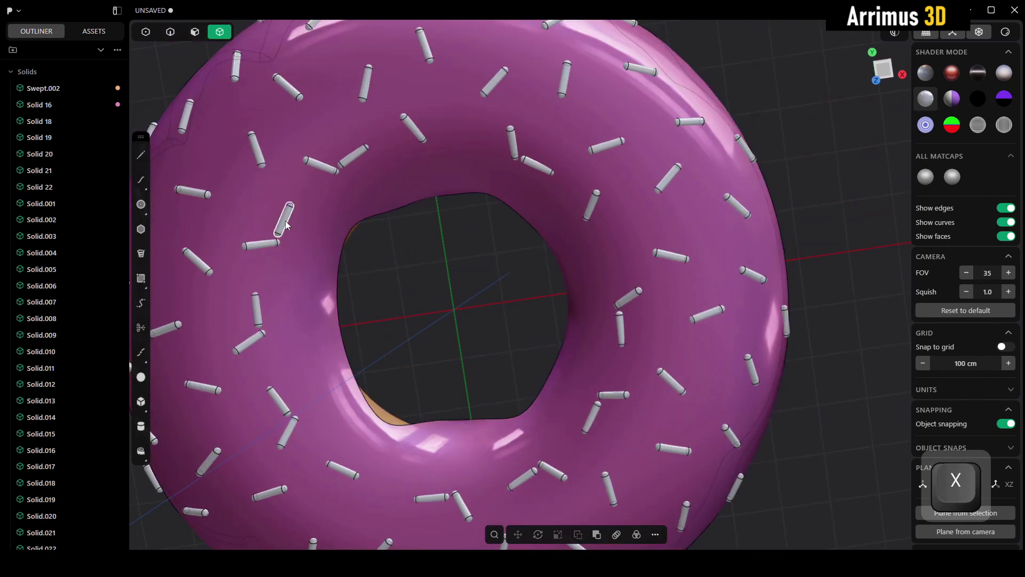
key("x")
left_click(252, 343)
key("x")
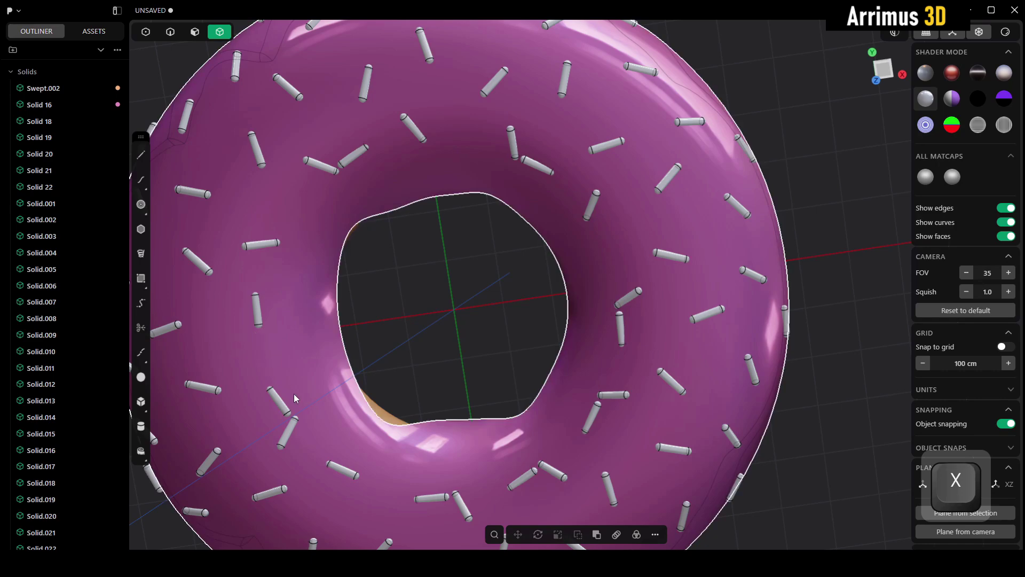
Delete three more crowded sprinkles along the front edge of the donut's hole
middle_click_drag(302, 400, 580, 258)
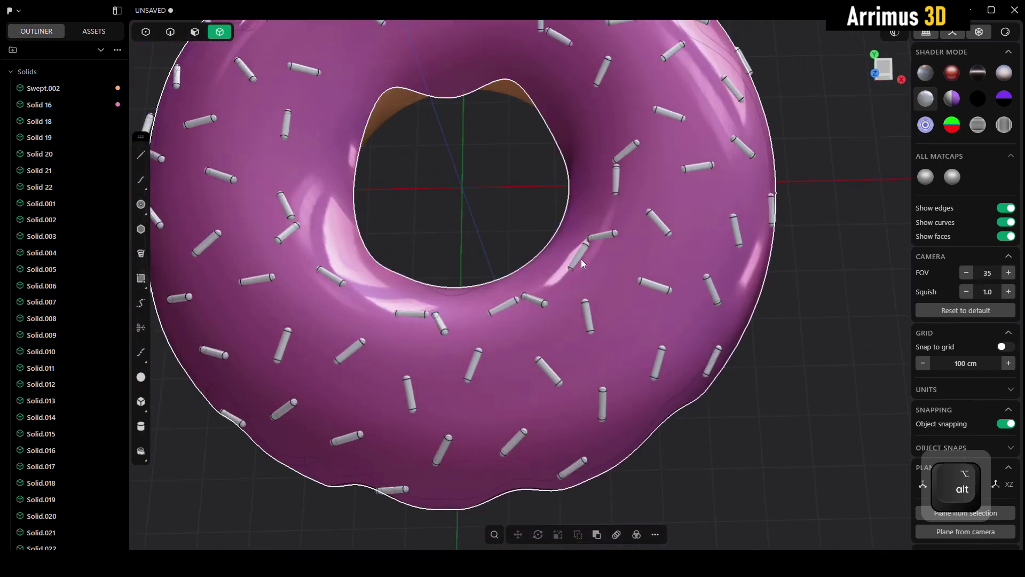
left_click(580, 256)
key("x")
left_click(501, 308)
key("x")
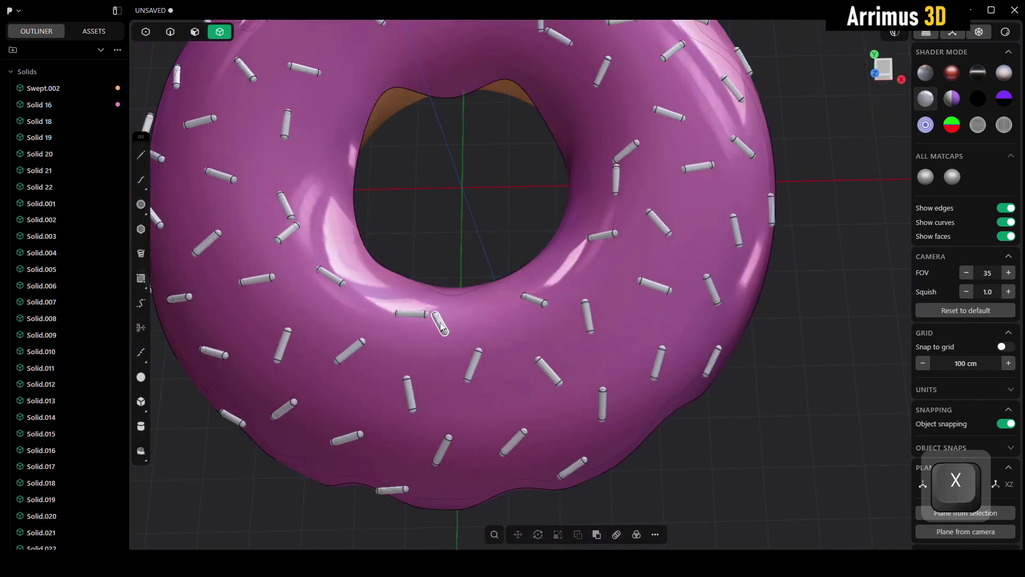
left_click(443, 325)
Select all the sprinkles on the donut and give them a bright red material, about RGB 254, 6, 6
middle_click_drag(443, 327, 593, 341)
scroll(591, 342, "down", 5)
left_click_drag(292, 127, 764, 421, "ctrl")
scroll(623, 325, "up", 4)
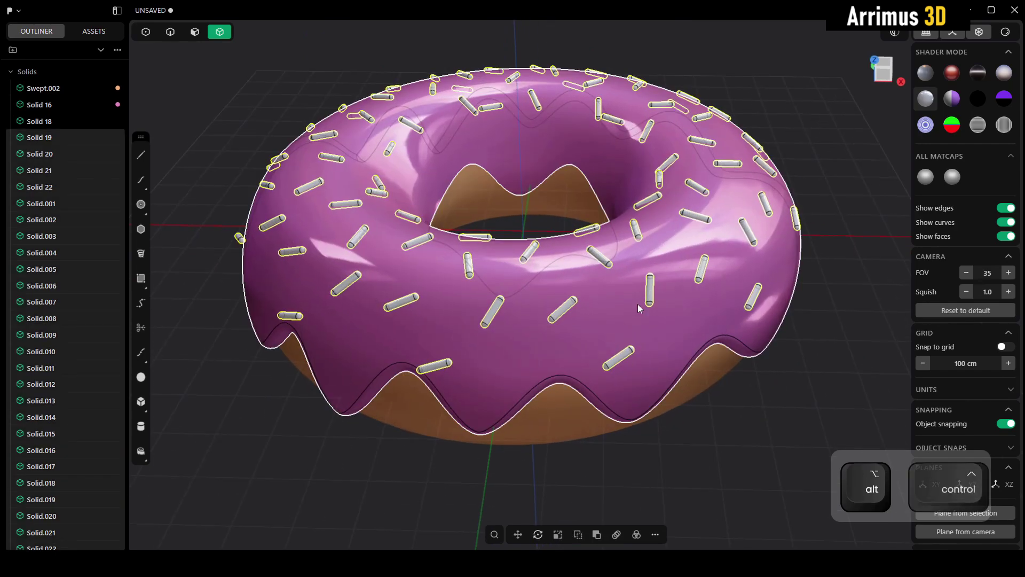
key("m")
left_click(285, 248)
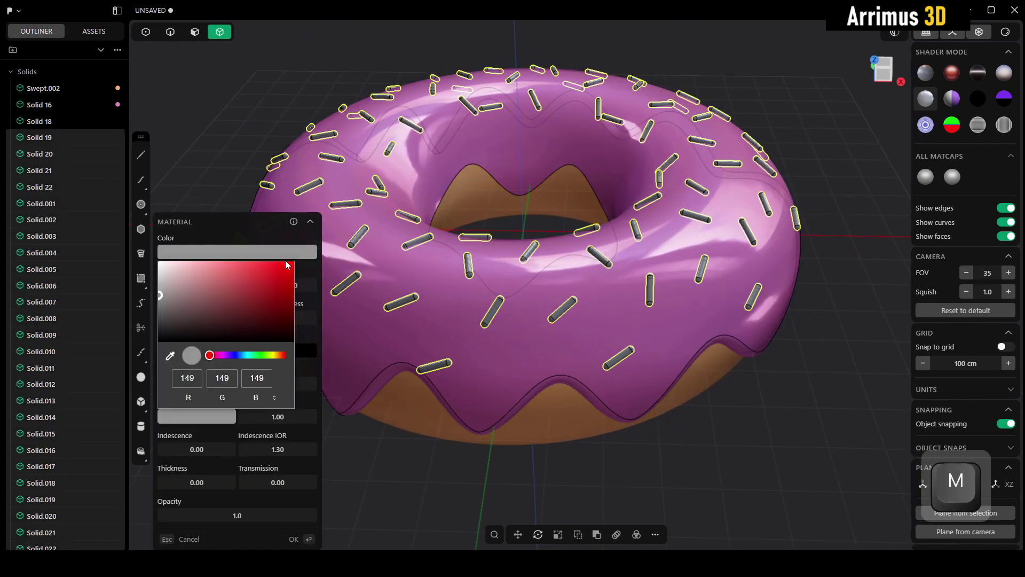
left_click_drag(280, 294, 278, 266)
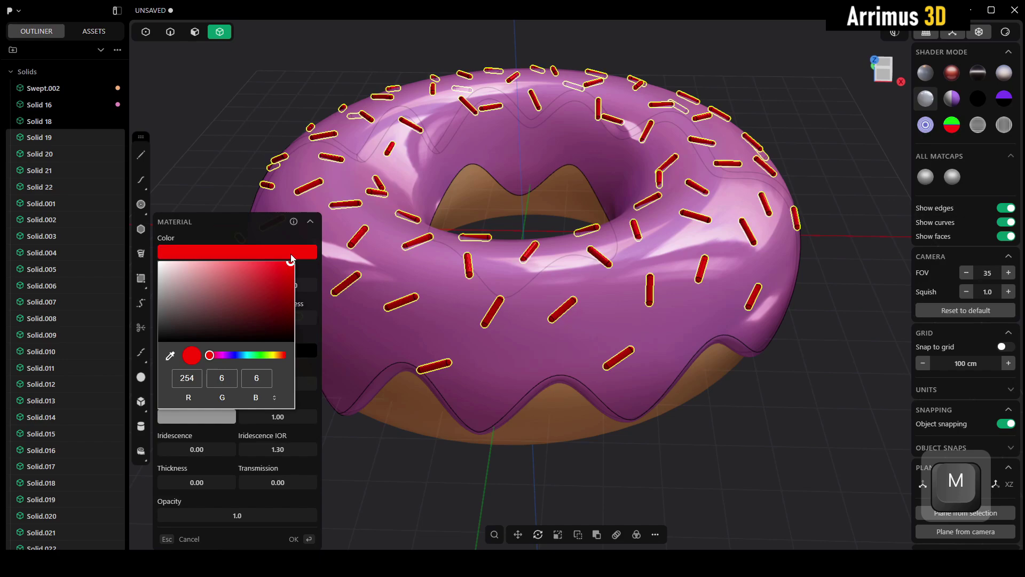
right_click(592, 329)
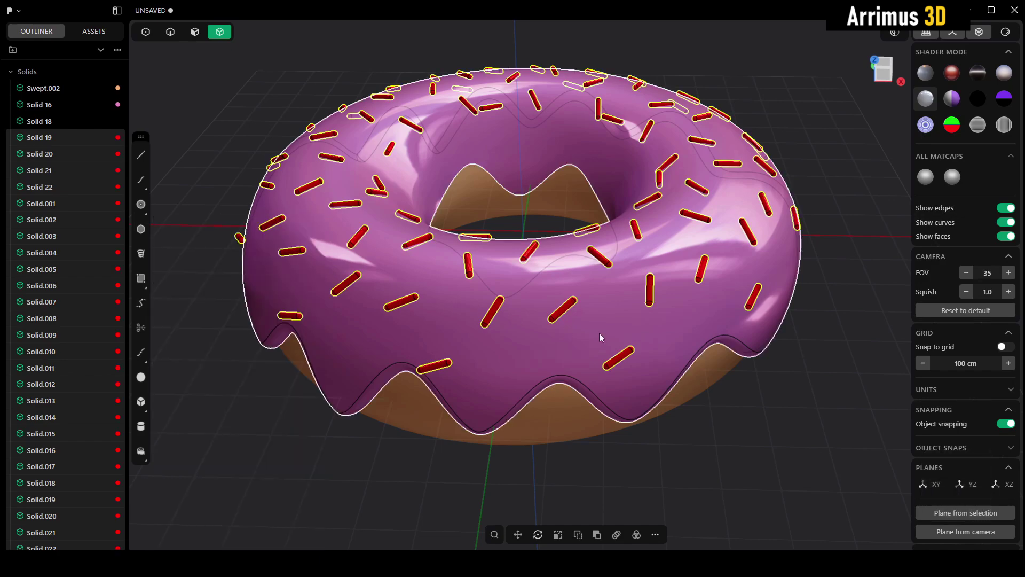
Remove a scattered assortment of sprinkles all around the donut from the selection so that they keep their red colour
middle_click_drag(599, 332, 644, 398)
middle_click_drag(703, 316, 703, 300, "alt")
left_click(717, 233, "ctrl")
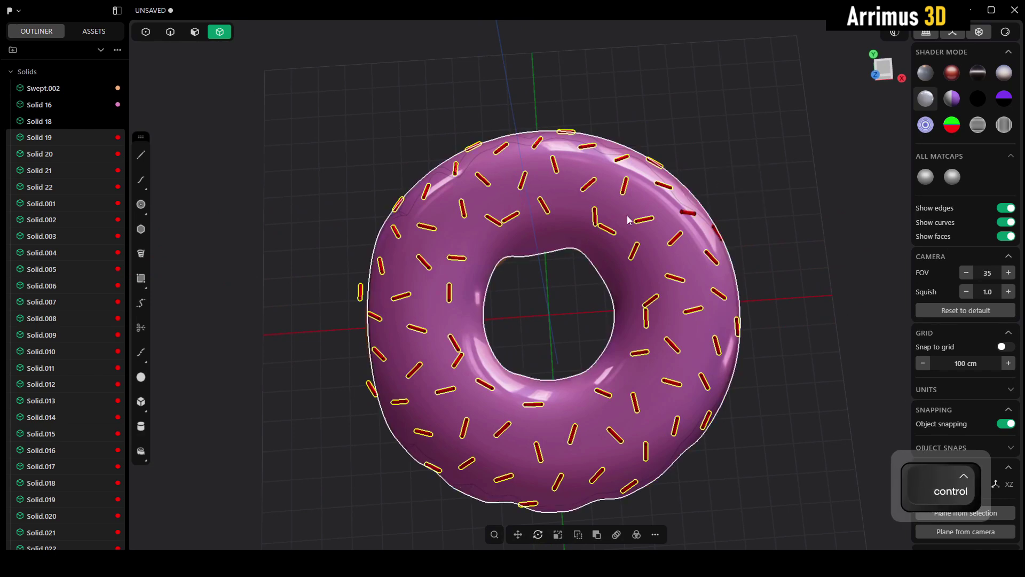
left_click(689, 212, "ctrl")
middle_click_drag(515, 235, 512, 201)
left_click_drag(447, 160, 519, 205, "ctrl")
left_click(447, 353, "ctrl")
left_click(500, 393, "ctrl")
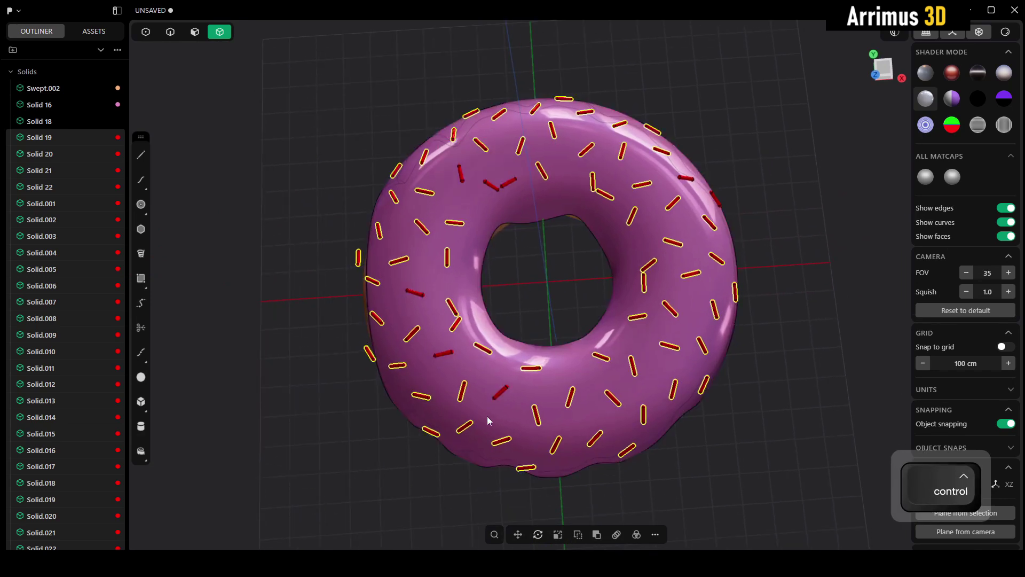
left_click(612, 398, "ctrl")
left_click(632, 367, "ctrl")
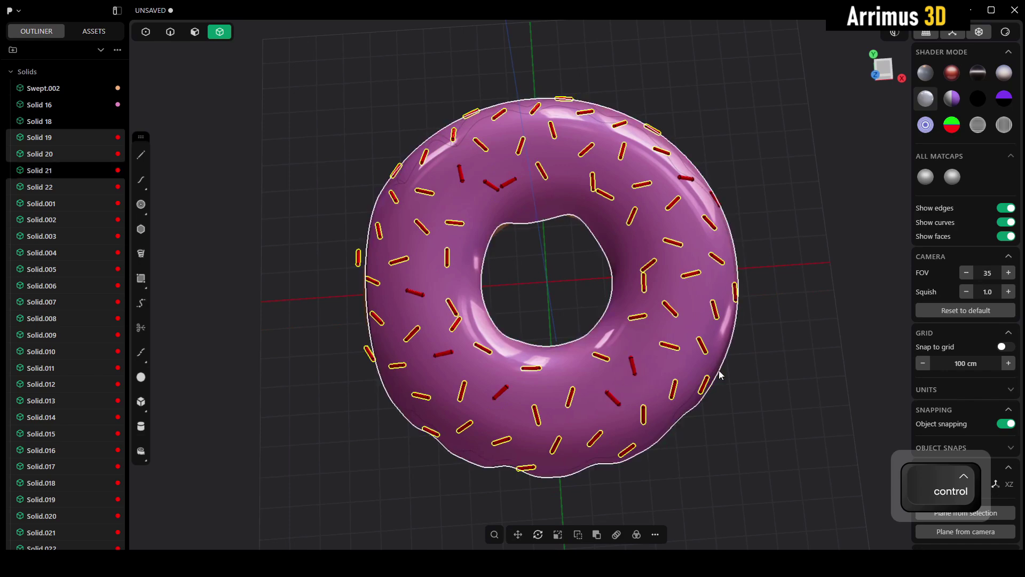
left_click(671, 309, "ctrl")
left_click(643, 283, "ctrl")
left_click(648, 266, "ctrl")
left_click(622, 155, "ctrl")
left_click(587, 150, "ctrl")
left_click(553, 131, "ctrl")
left_click(585, 112, "ctrl")
left_click(564, 99, "ctrl")
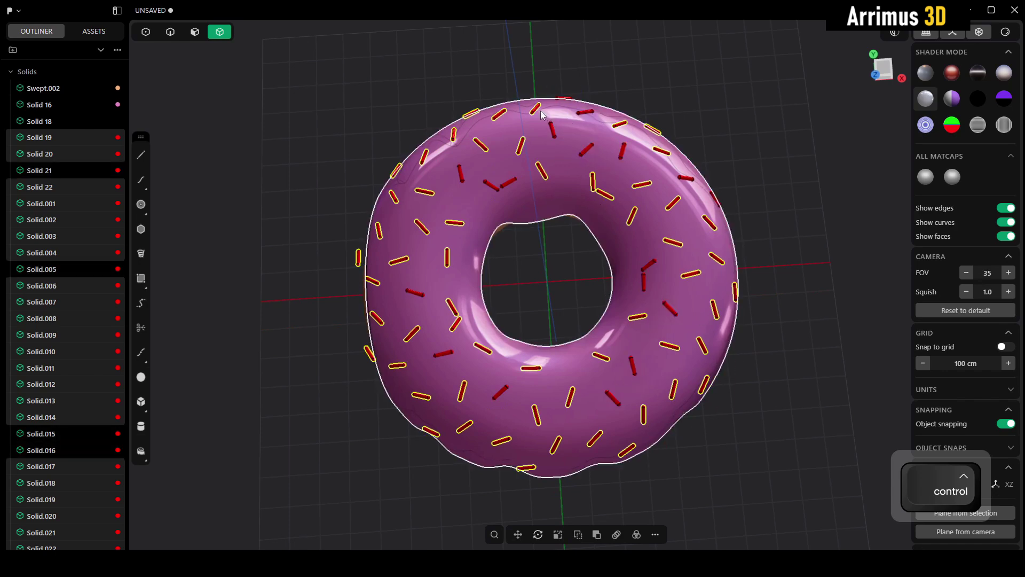
left_click(358, 259, "ctrl")
left_click(373, 281, "ctrl")
left_click(377, 319, "ctrl")
left_click_drag(569, 475, 572, 474, "ctrl")
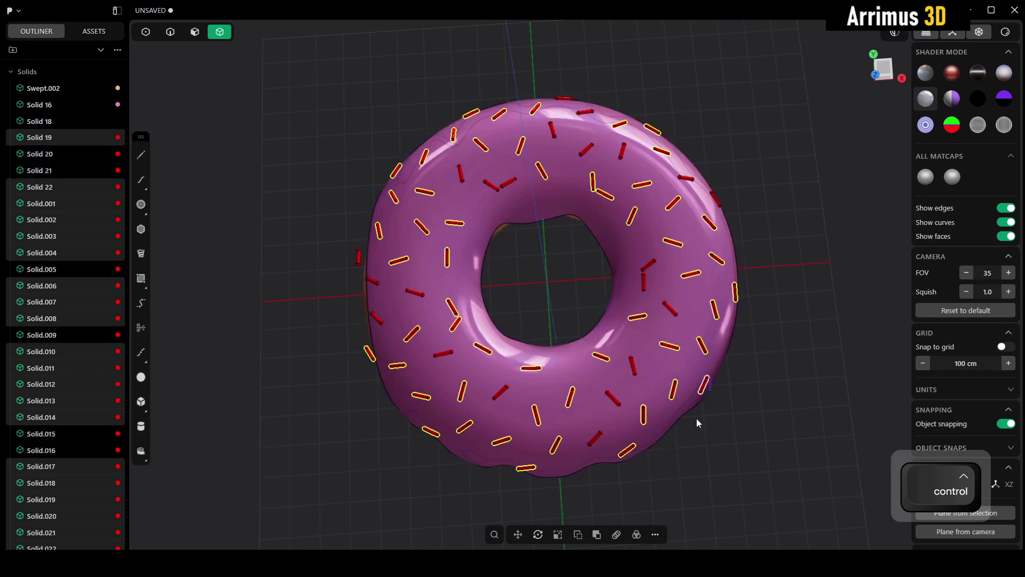
left_click(643, 415, "ctrl")
left_click(673, 389, "ctrl")
left_click(704, 384, "ctrl")
left_click(500, 441, "ctrl")
left_click(464, 426, "ctrl")
left_click(431, 432, "ctrl")
left_click(463, 390, "ctrl")
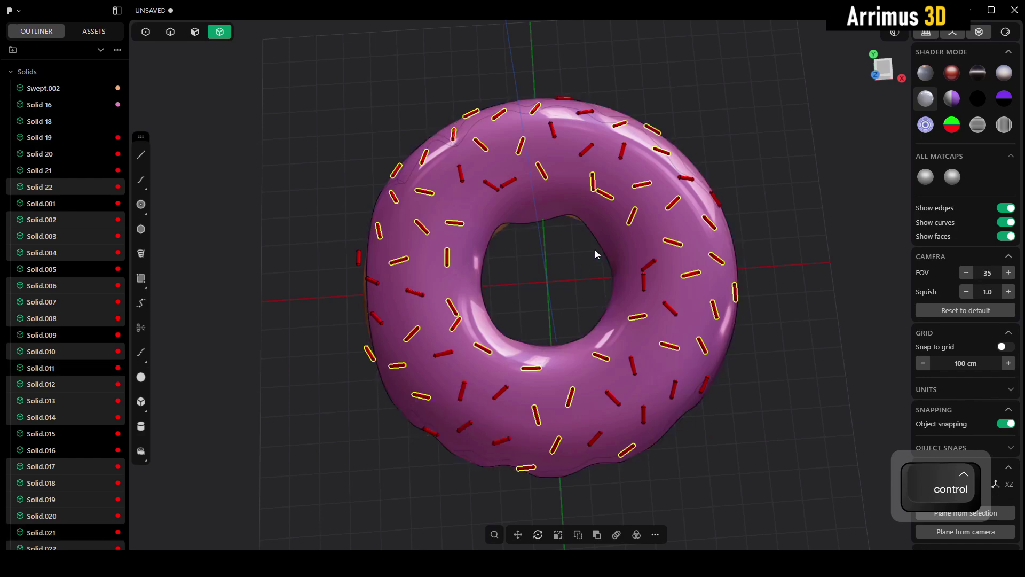
Give the sprinkles that are still selected a dark green material
key("m")
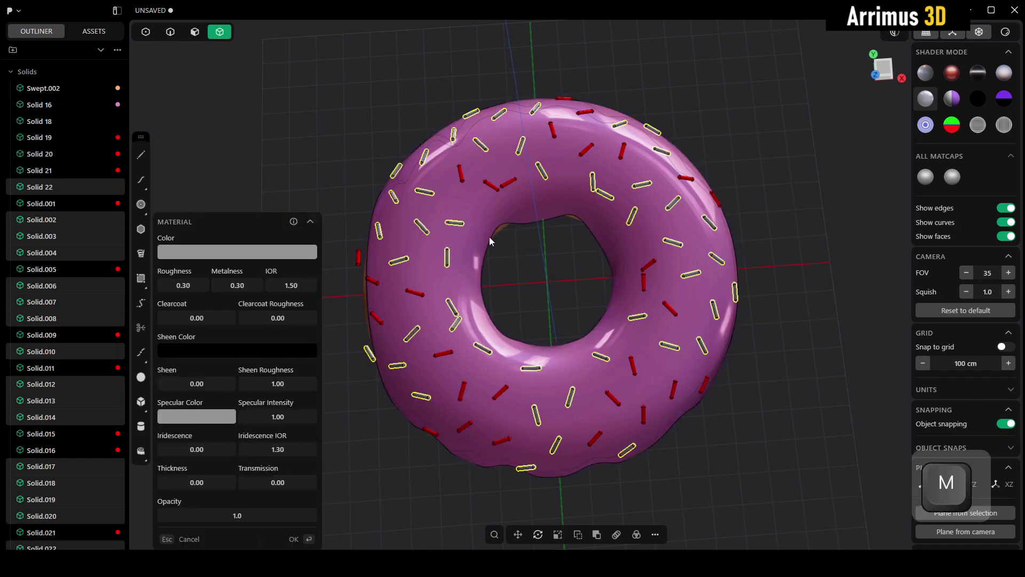
left_click(282, 253)
left_click(255, 355)
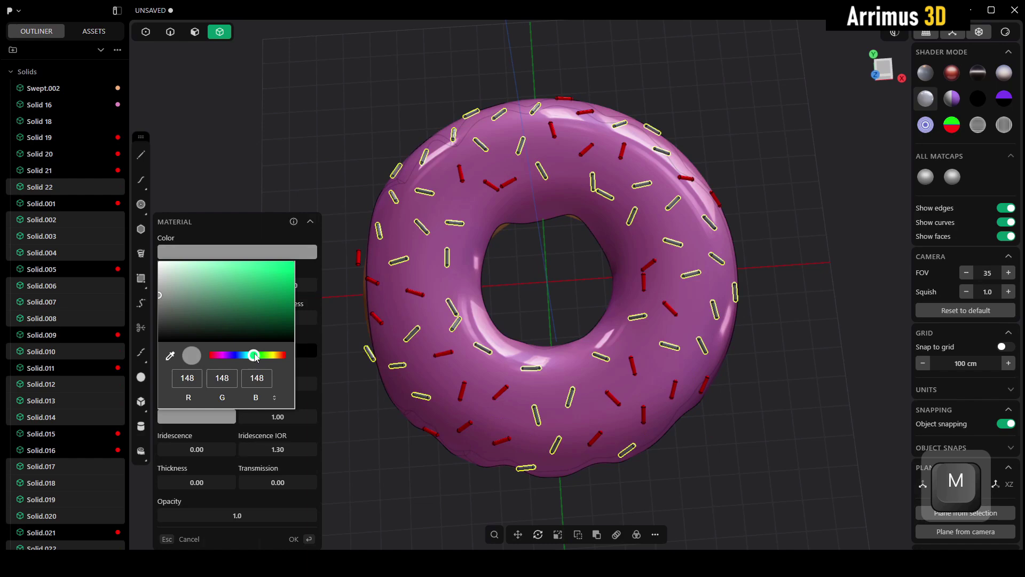
left_click(282, 267)
left_click(259, 356)
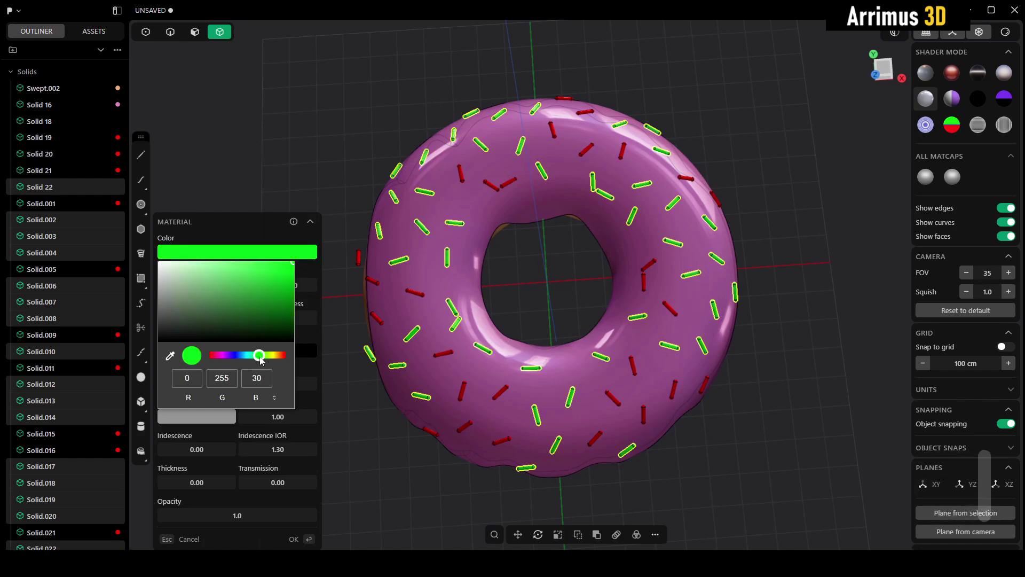
left_click_drag(250, 314, 274, 295)
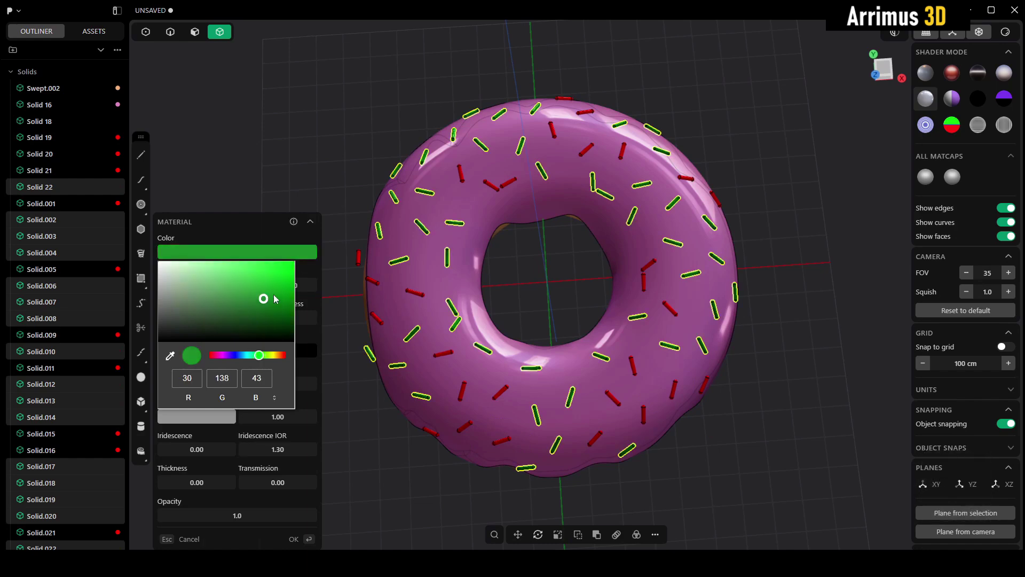
right_click(481, 281)
Remove a scattered assortment of green sprinkles around the donut from the selection so that they keep their green colour
middle_click_drag(630, 164, 611, 208)
left_click_drag(508, 126, 354, 283, "ctrl")
left_click(392, 378, "ctrl")
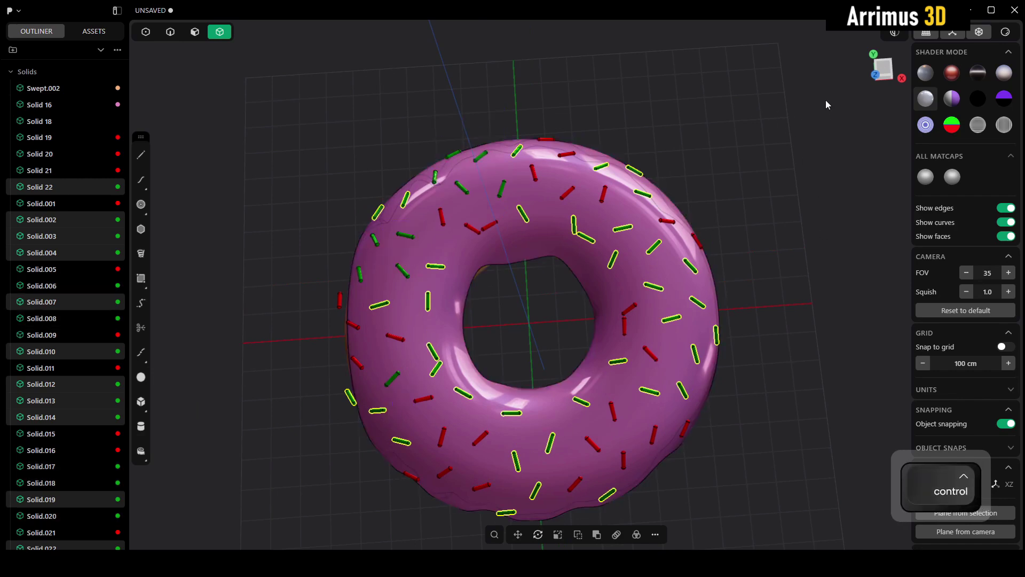
left_click_drag(665, 217, 626, 248, "ctrl")
left_click_drag(594, 429, 525, 458, "ctrl")
left_click(401, 441, "ctrl")
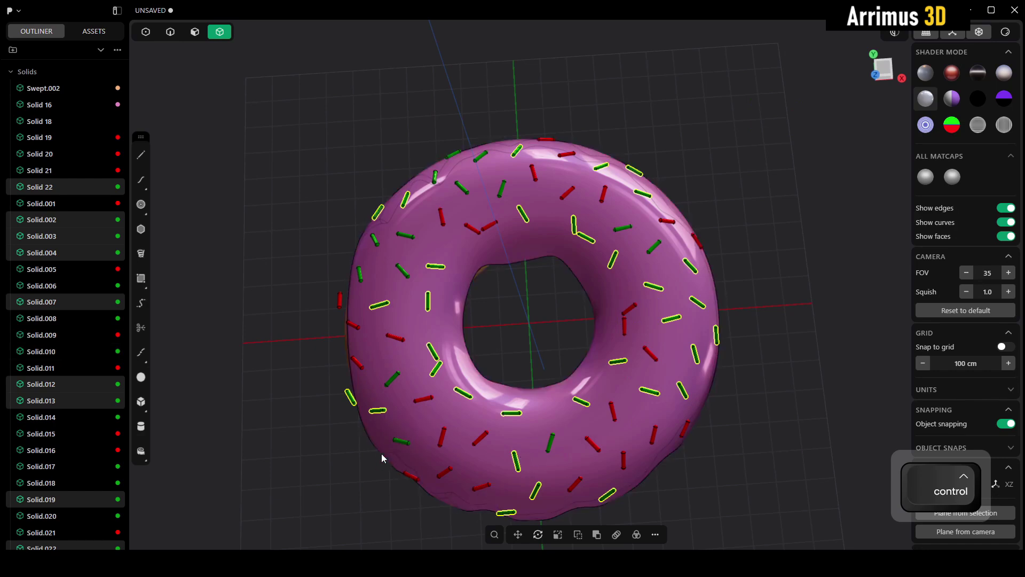
left_click(584, 237, "ctrl")
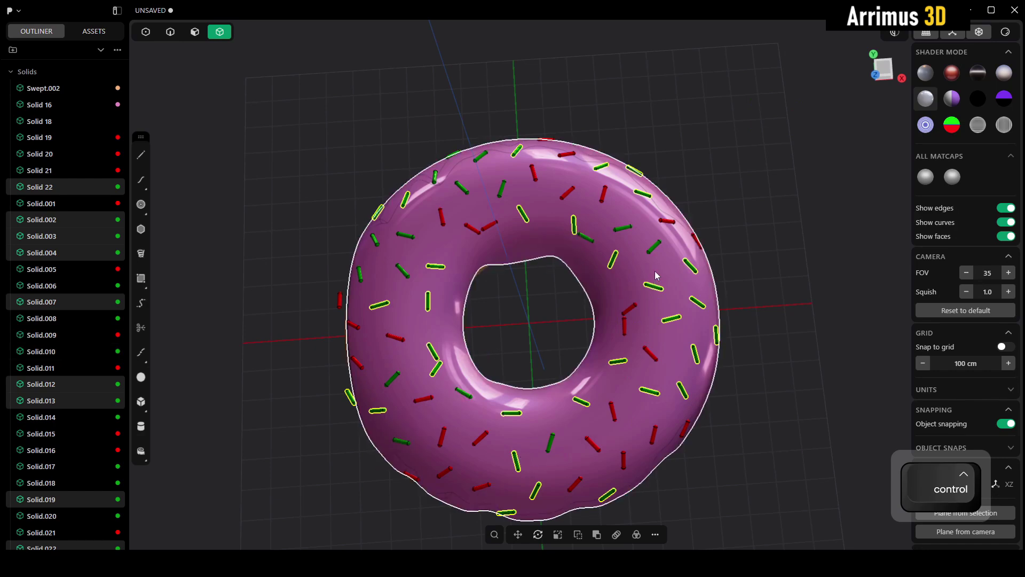
Give the sprinkles that are still selected a bright blue material, RGB 0, 85, 255, and clear the selection
key("m")
left_click(252, 249)
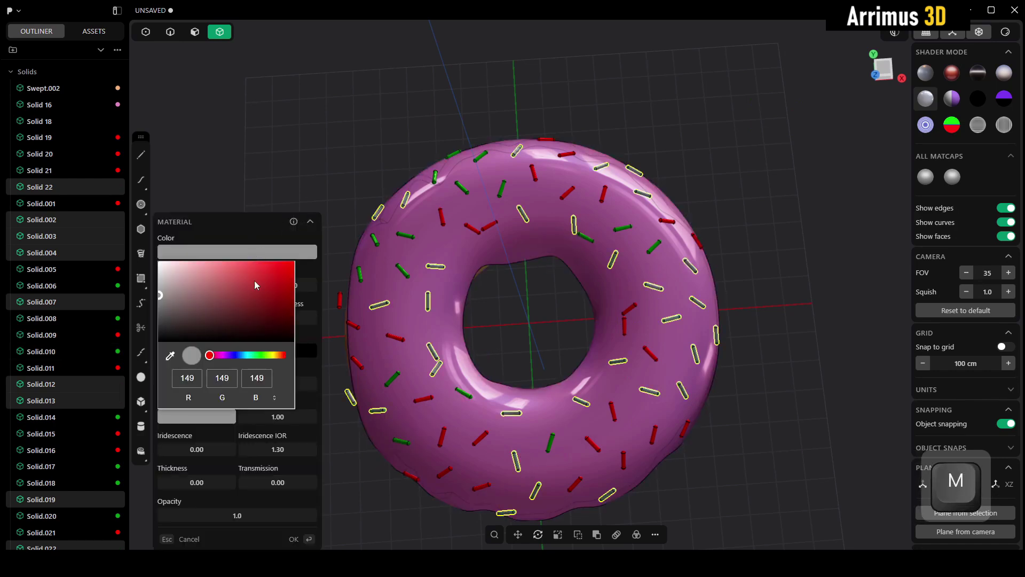
left_click(249, 309)
left_click(239, 356)
left_click_drag(250, 320, 313, 244)
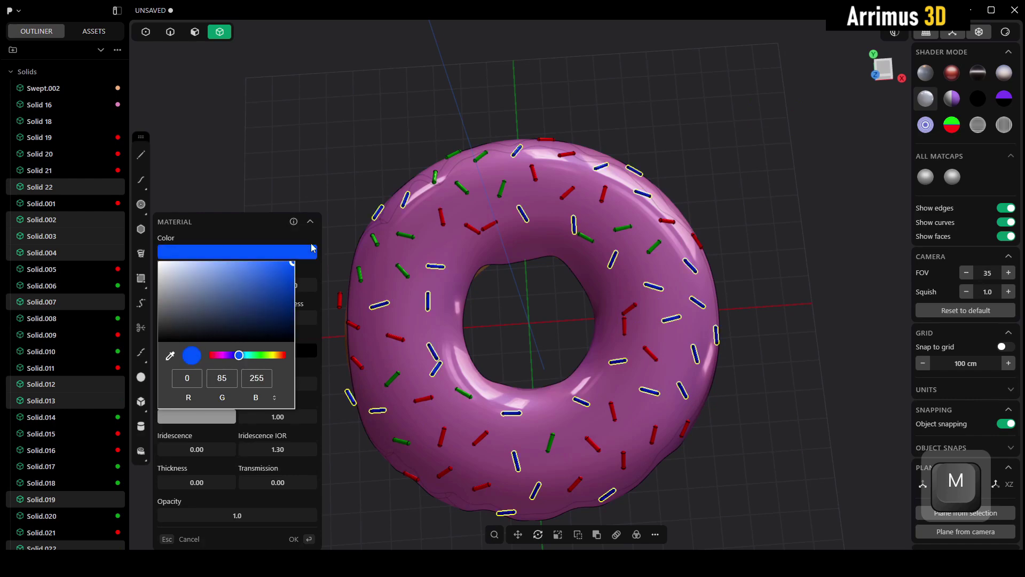
right_click(347, 157)
left_click(342, 116)
Delete the stray red sprinkle and the stray blue sprinkle that stick out beyond the icing on the donut's outer side
left_click_drag(508, 272, 501, 251, "alt")
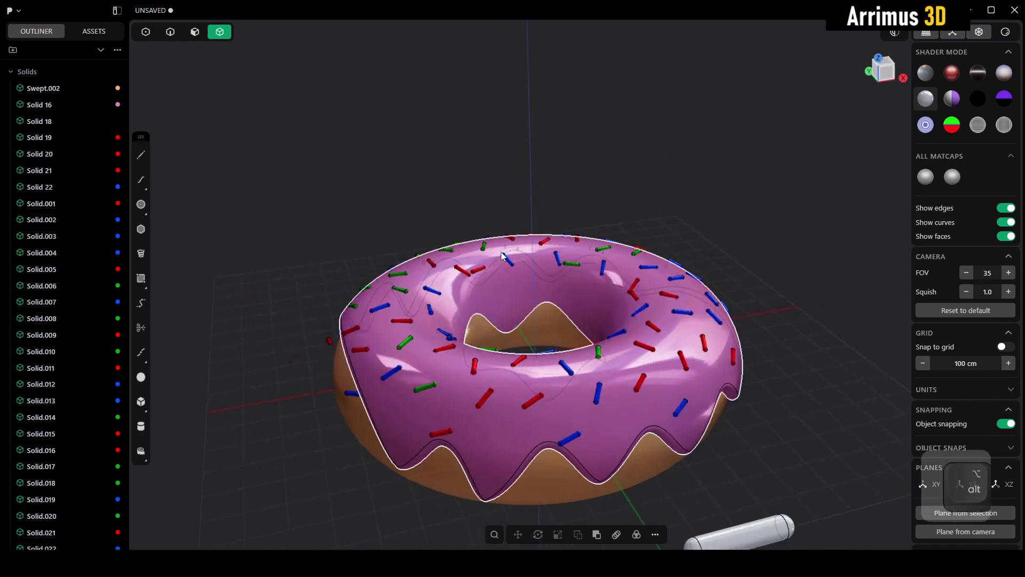
middle_click_drag(501, 251, 570, 193, "alt")
left_click_drag(429, 223, 471, 227, "alt")
middle_click_drag(472, 227, 445, 270)
left_click(442, 271)
key("x")
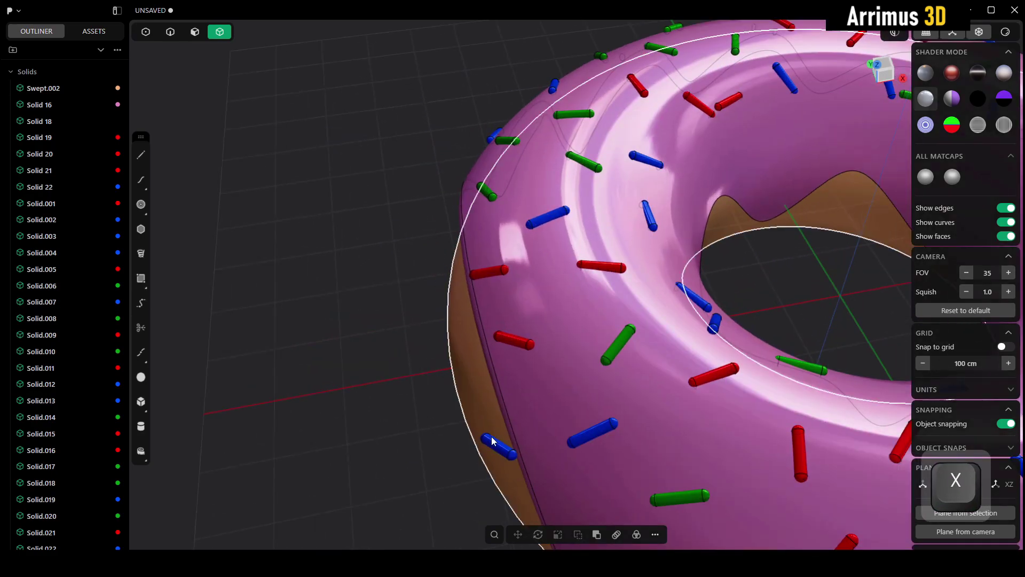
left_click(491, 441)
key("x")
middle_click_drag(711, 346, 648, 283)
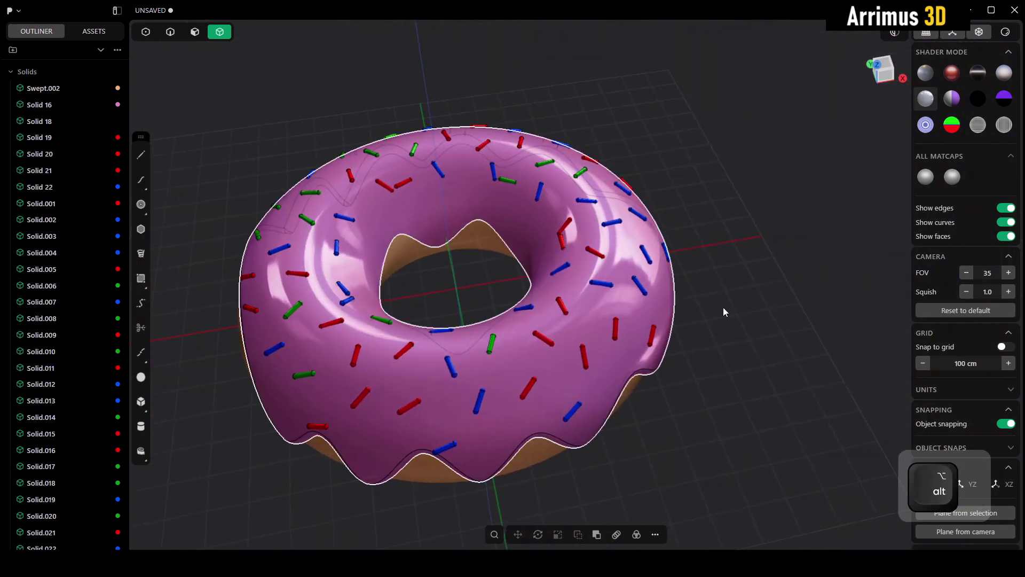
Hide the edge lines of the model to view the coloured donut as clean shaded surfaces
mouse_move(724, 308)
middle_mouse_down("alt")
mouse_move(686, 293)
mouse_move(684, 306)
mouse_move(723, 309)
middle_mouse_up("alt")
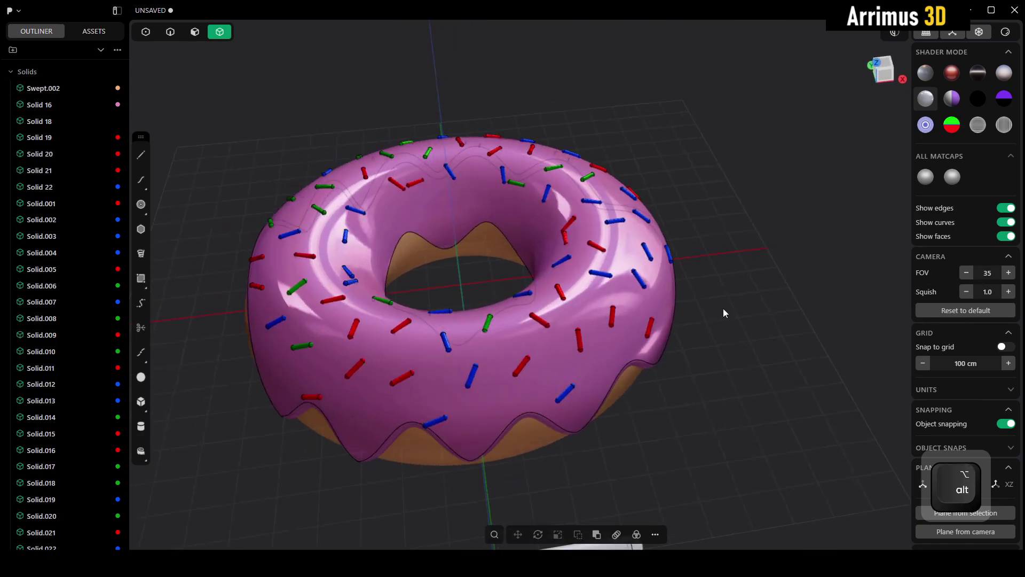
left_click_drag(724, 312, 734, 267, "alt")
key("F4")
scroll(697, 243, "up", 2)
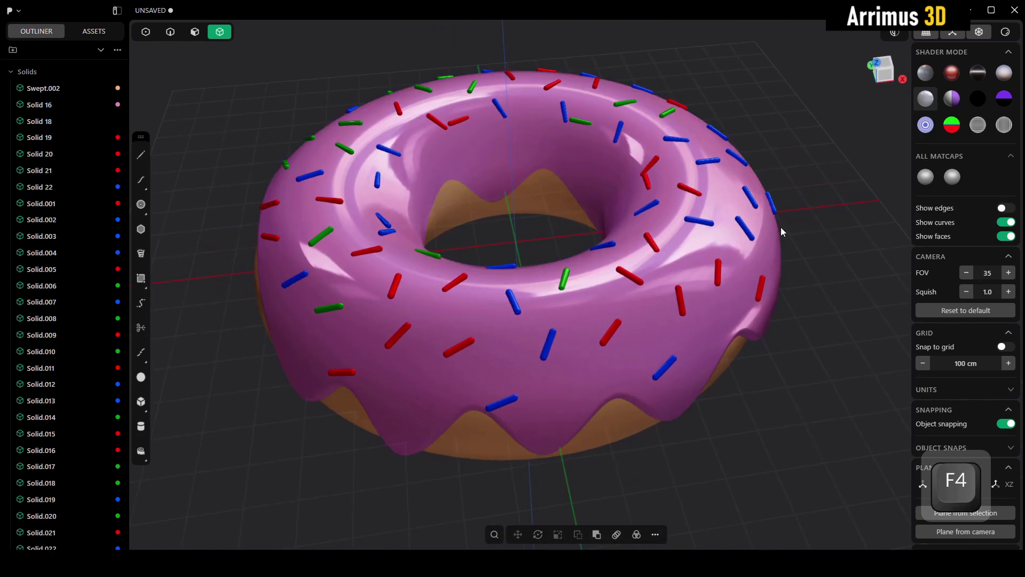
key("F4")
key("F4")
left_click_drag(818, 370, 774, 340, "alt")
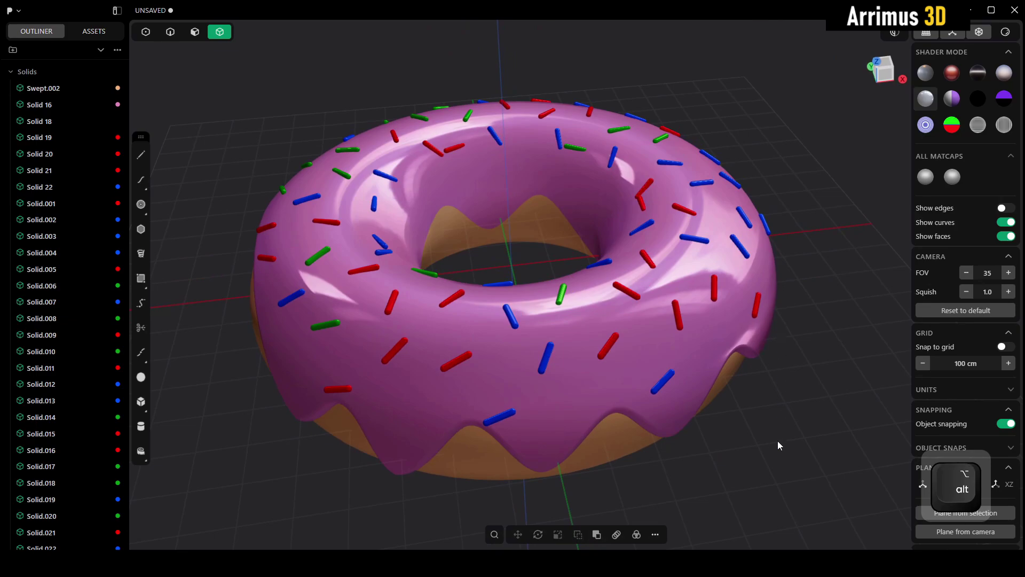